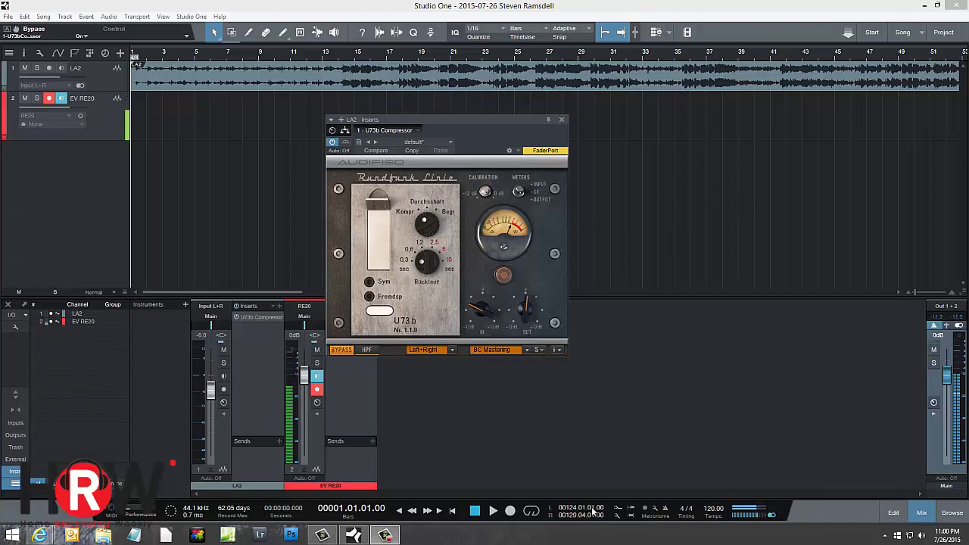
Step: Play the LA2 track with the EV RE20 channel temporarily muted, taking the U73b compressor out of bypass during playback
left_click(318, 351)
left_click(493, 511)
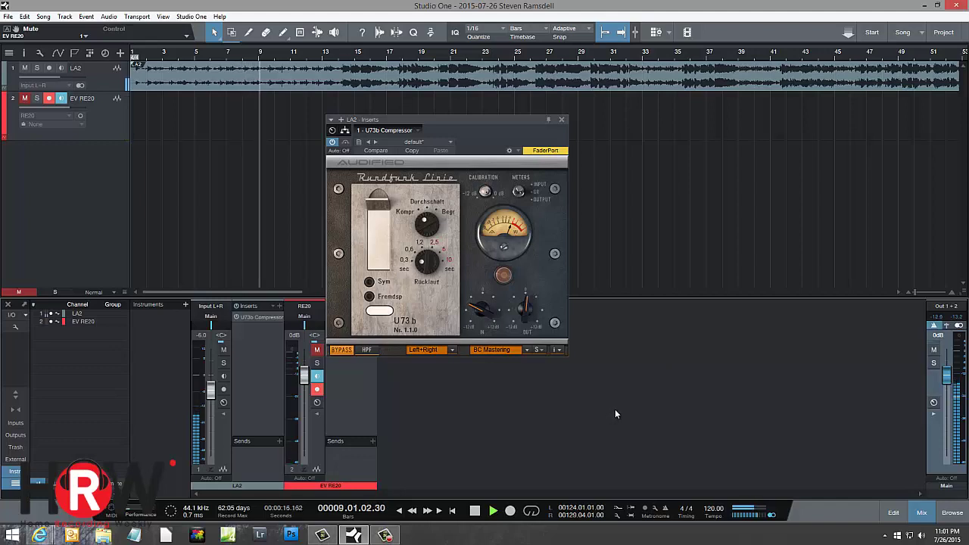
left_click(342, 350)
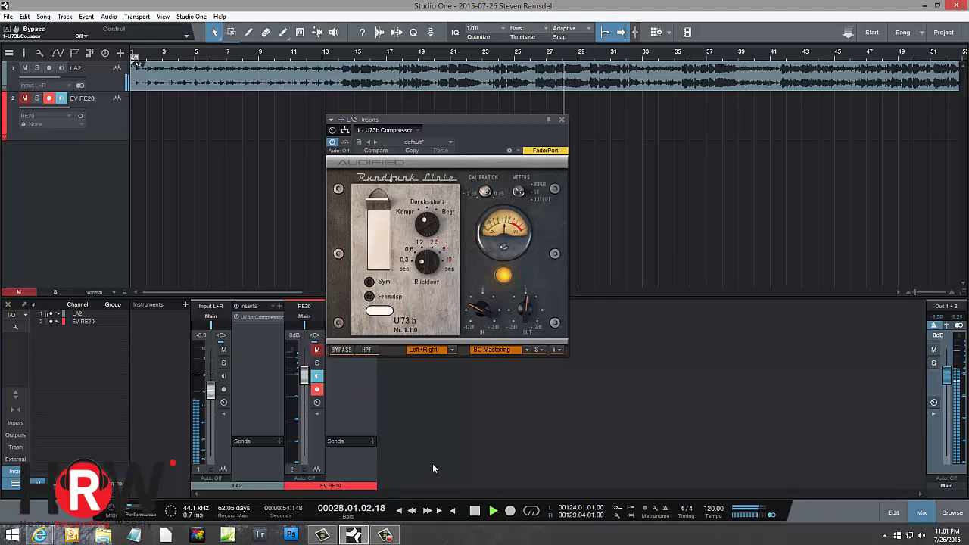
left_click(316, 350)
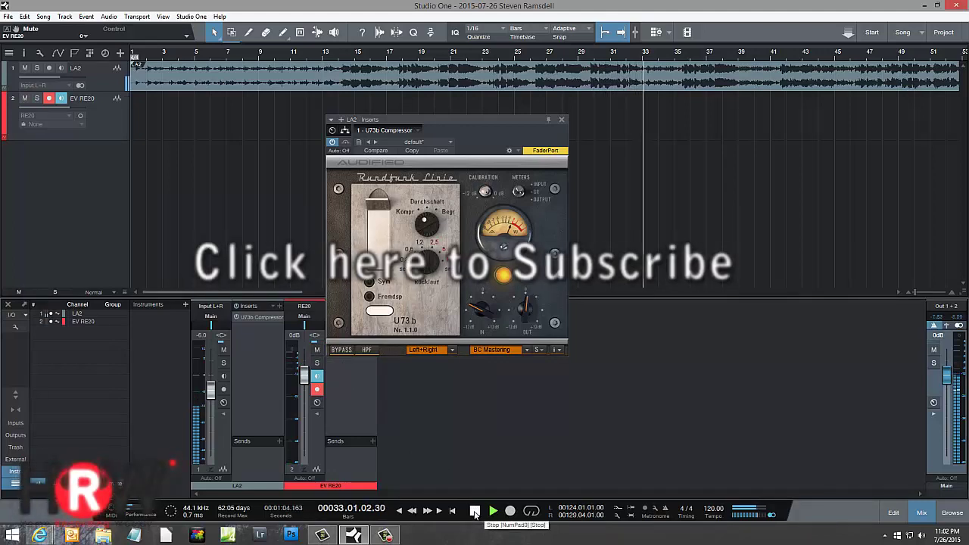
left_click(474, 513)
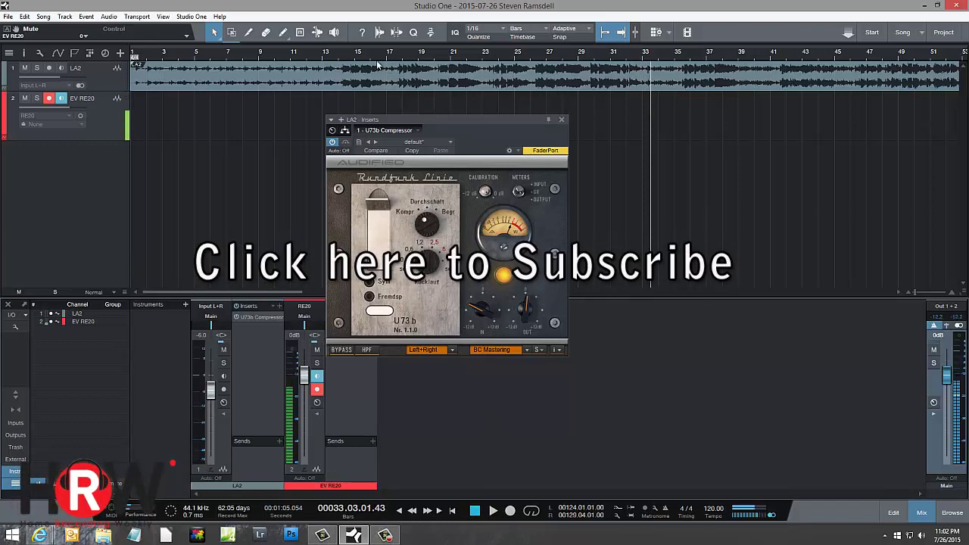
Step: Play LA2 from bar 14 while trying different release times on the U73b compressor, ending at 0.3 seconds
left_click(340, 62)
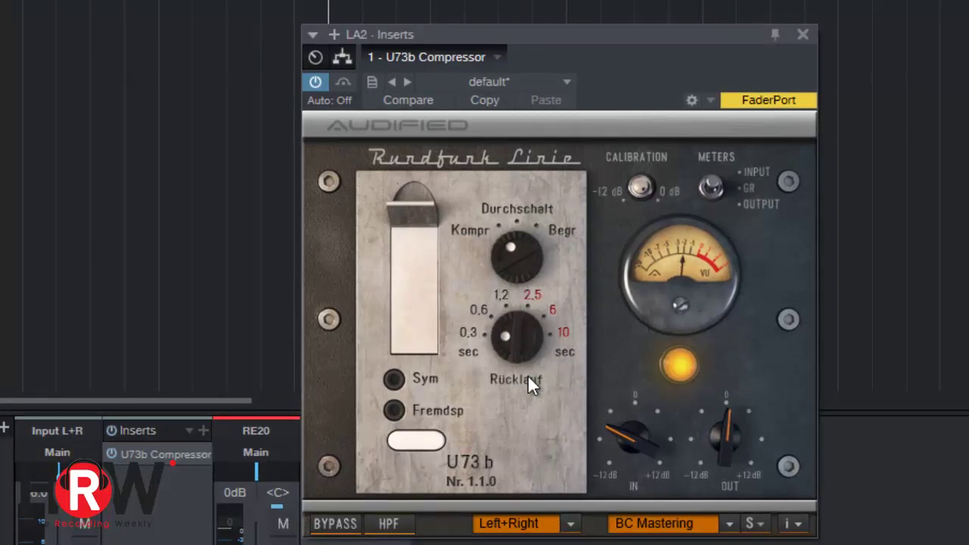
left_click_drag(546, 68, 574, 319)
left_click_drag(506, 337, 515, 268)
left_click_drag(524, 345, 531, 283)
left_click_drag(517, 329, 516, 495)
left_click_drag(514, 354, 534, 161)
left_click_drag(520, 331, 521, 483)
left_click_drag(528, 381, 527, 530)
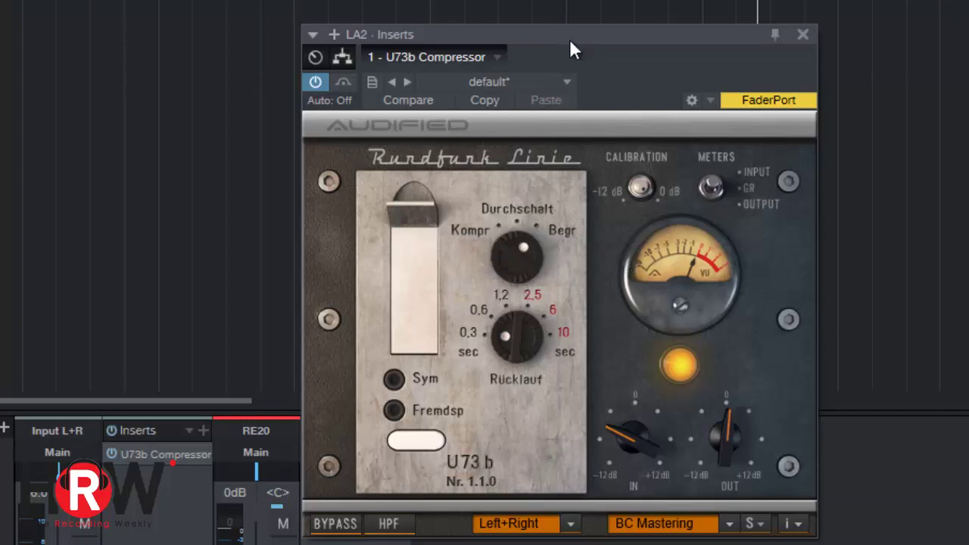
Step: Return the compressor's mode to Kompr and toggle its bypass on and off
left_click_drag(496, 394, 496, 386)
left_click(515, 271)
left_click(336, 524)
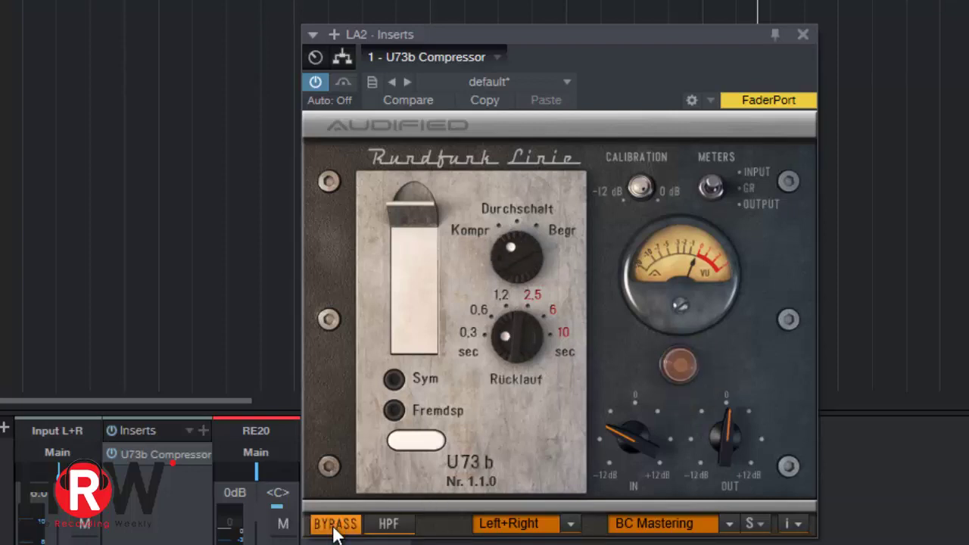
left_click(336, 525)
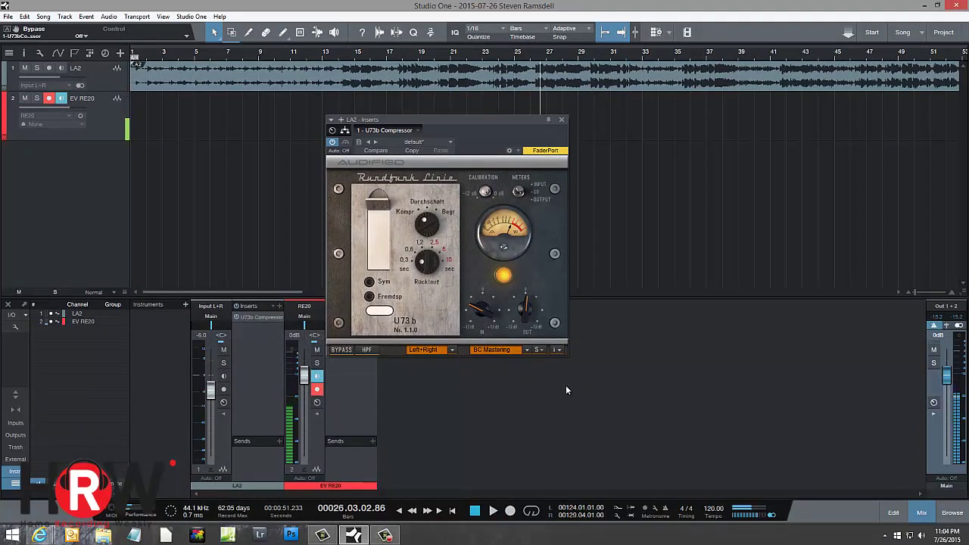
Step: Review the compressor's preset and sidechain source options, keeping BC Mastering and Left+Right
left_click(524, 349)
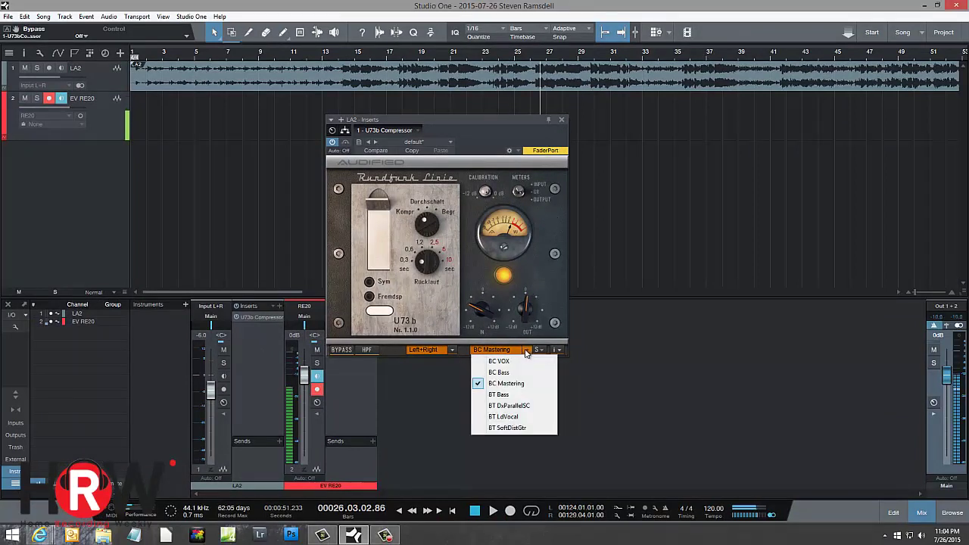
left_click(421, 435)
left_click(452, 350)
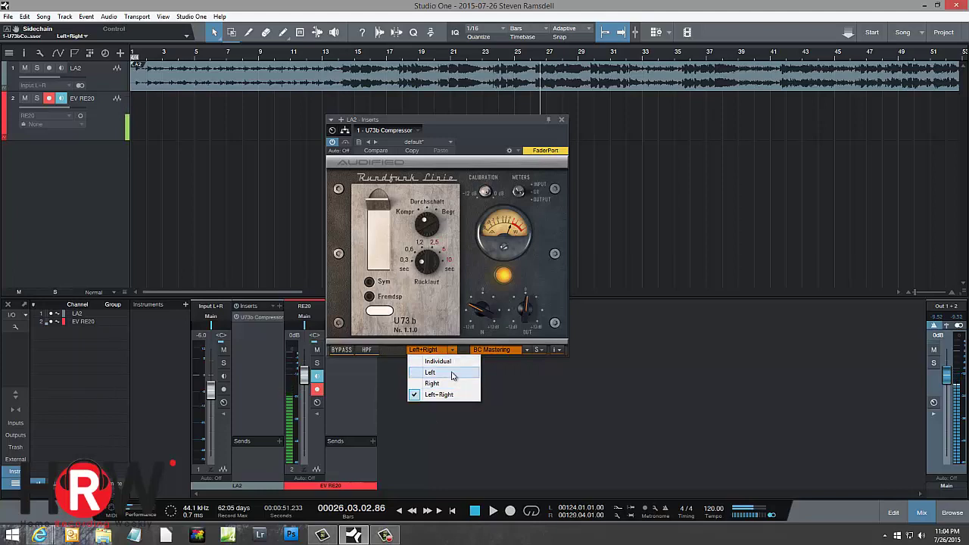
left_click(439, 395)
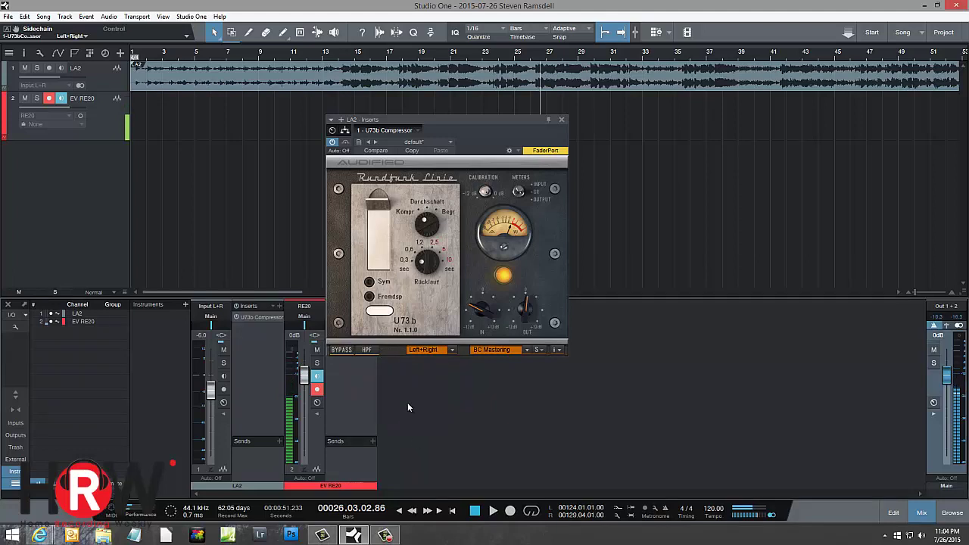
Step: Toggle the compressor's high-pass filter on and off to demonstrate it
left_click(367, 349)
left_click(371, 349)
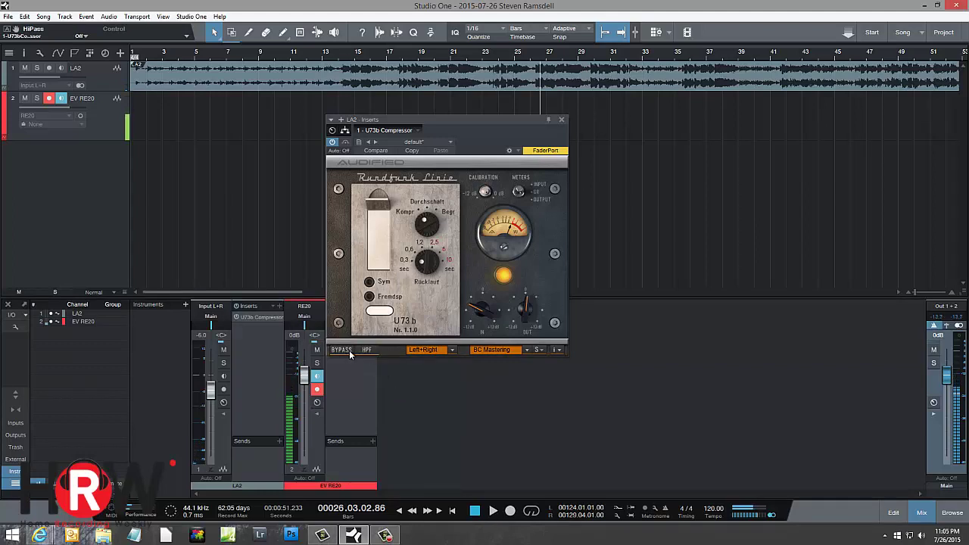
left_click(370, 349)
left_click(370, 349)
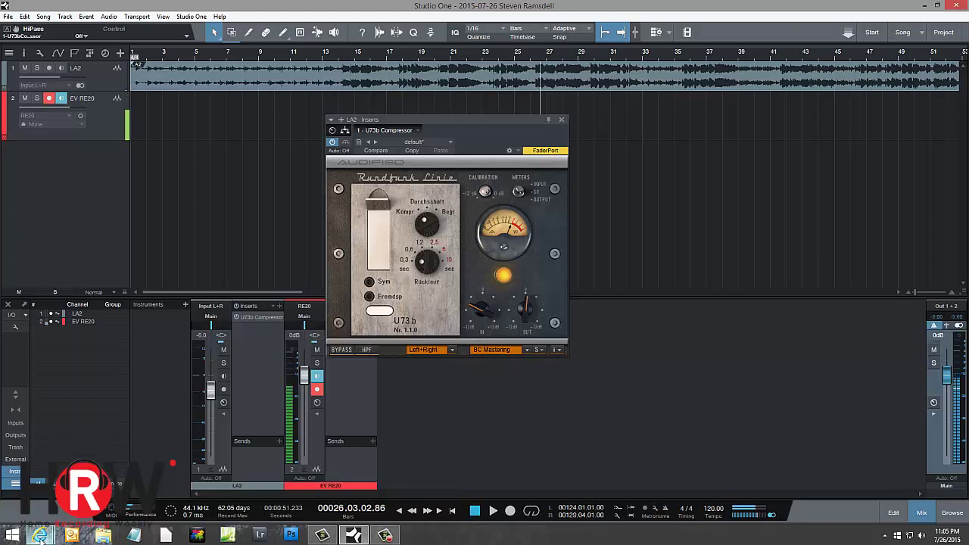
Step: Switch to Internet Explorer, examine the u73b Compressor page for price, description and system requirements, and return to Studio One
mouse_move(40, 535)
left_click(175, 484)
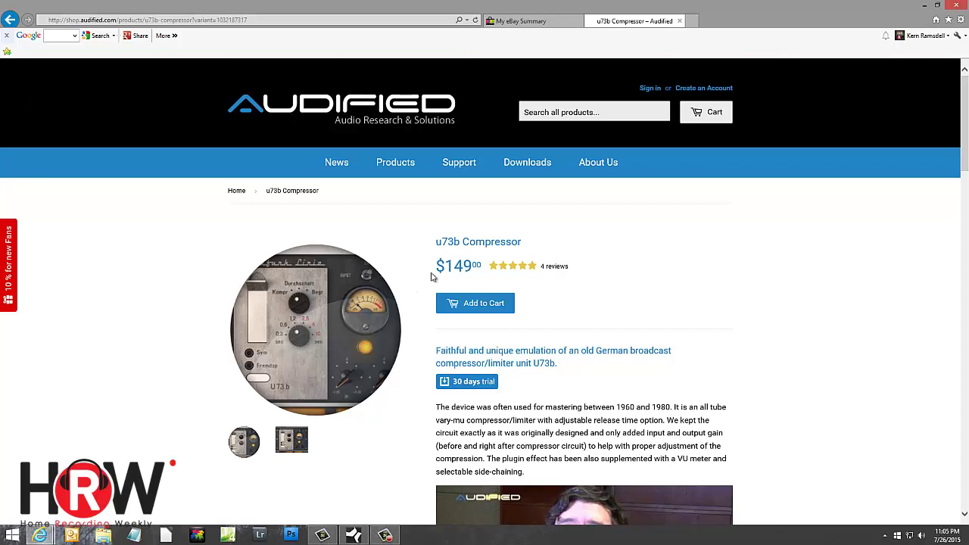
scroll(667, 280, "down", 10)
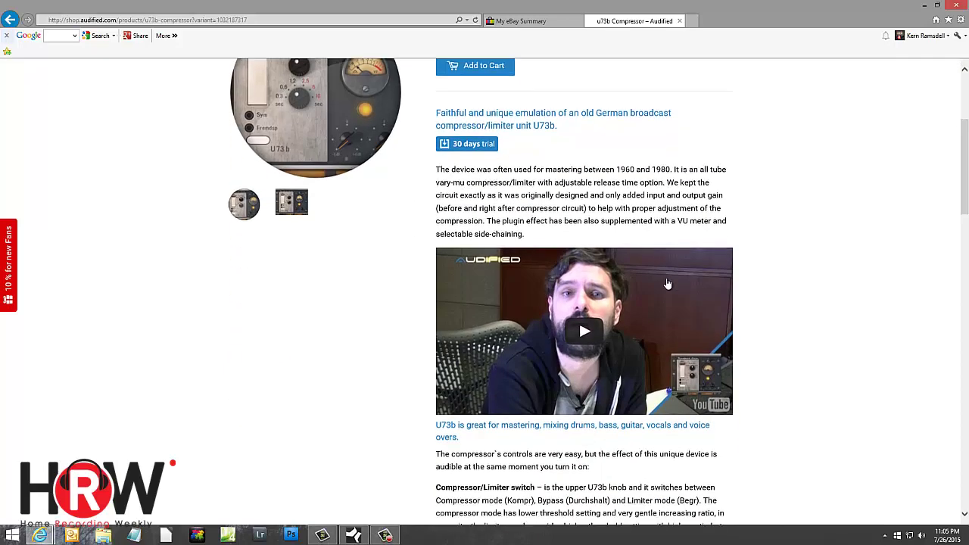
scroll(681, 288, "down", 2)
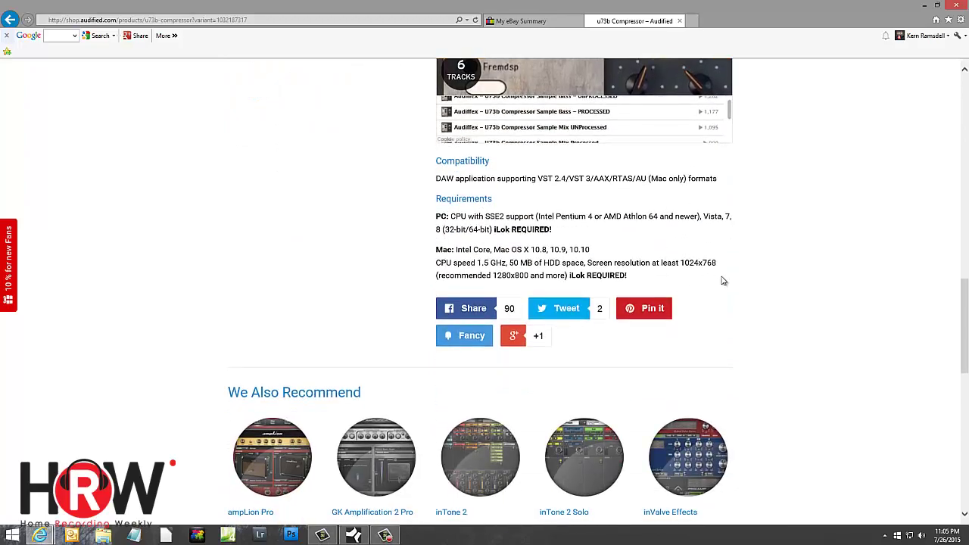
scroll(759, 277, "up", 4)
scroll(775, 276, "up", 10)
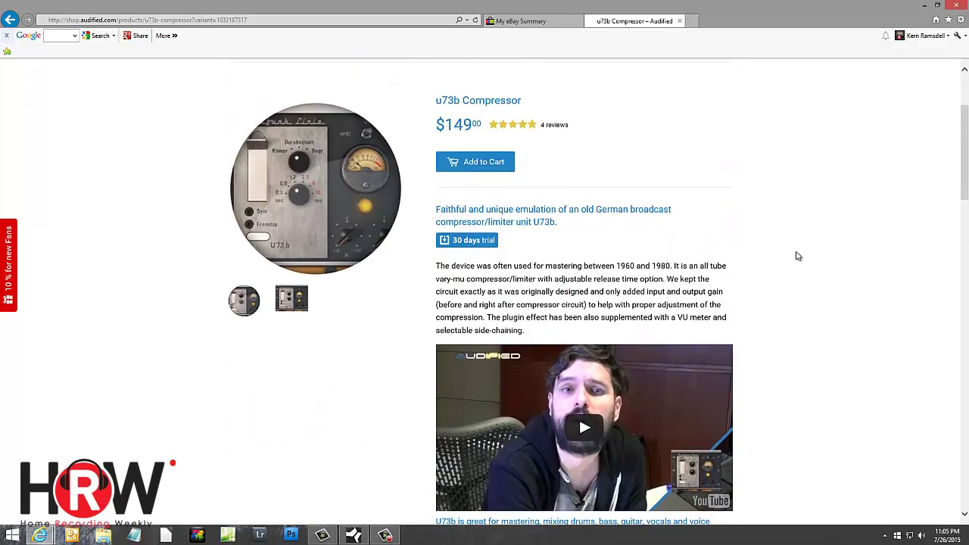
scroll(759, 254, "down", 10)
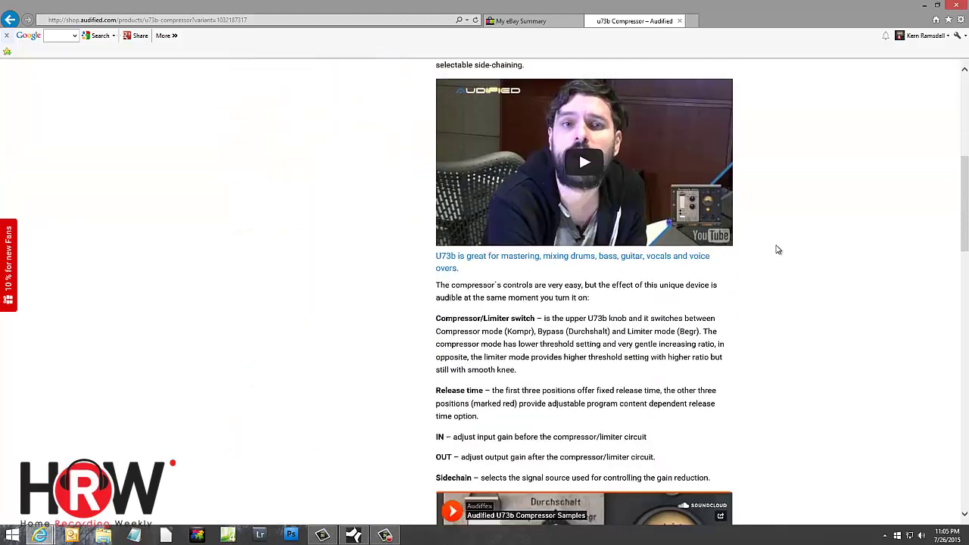
scroll(775, 264, "up", 10)
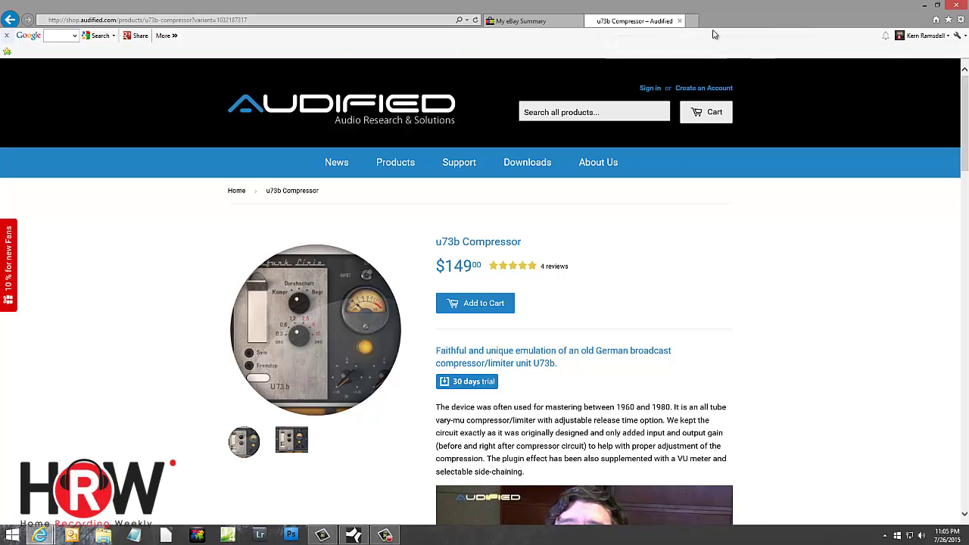
left_click(924, 6)
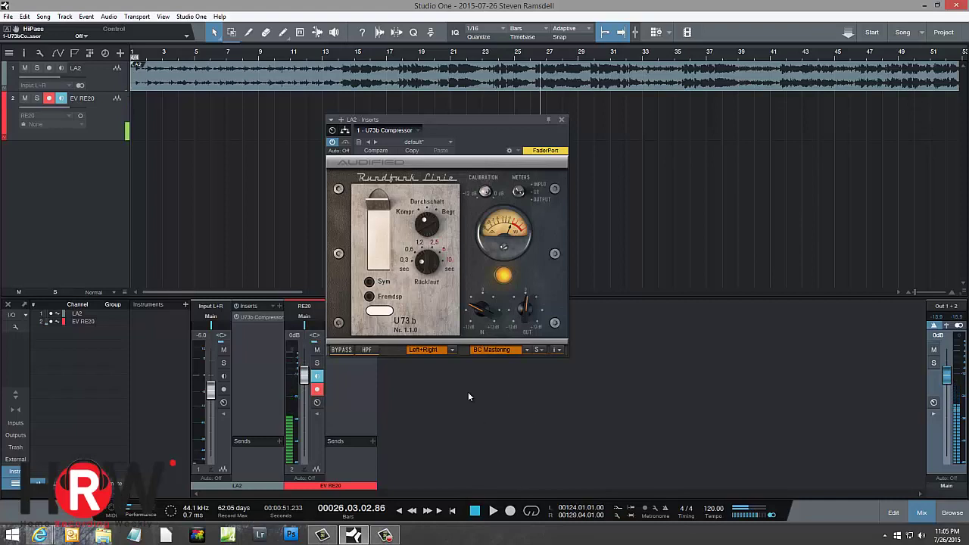
Step: Compare the LA2 track during playback with the U73b compressor bypassed and engaged
left_click(343, 351)
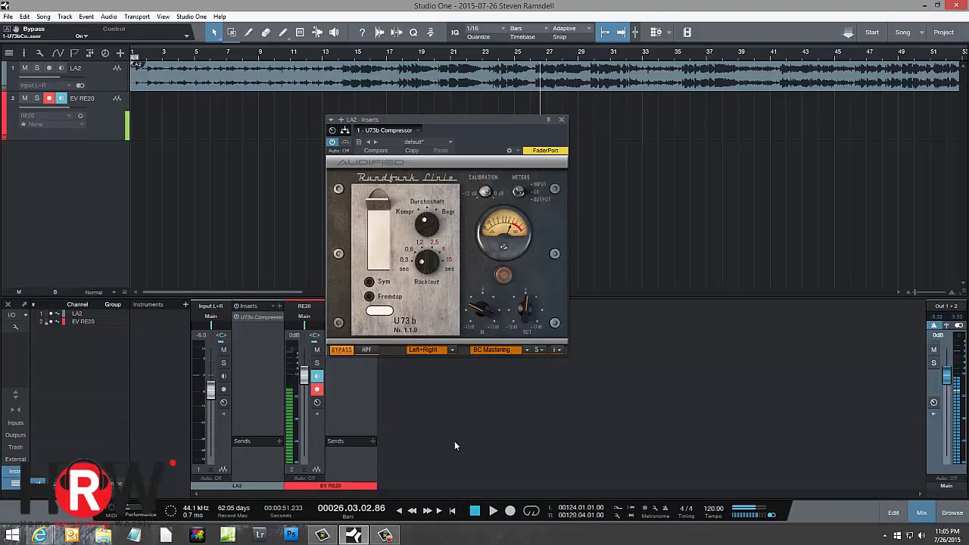
left_click(494, 512)
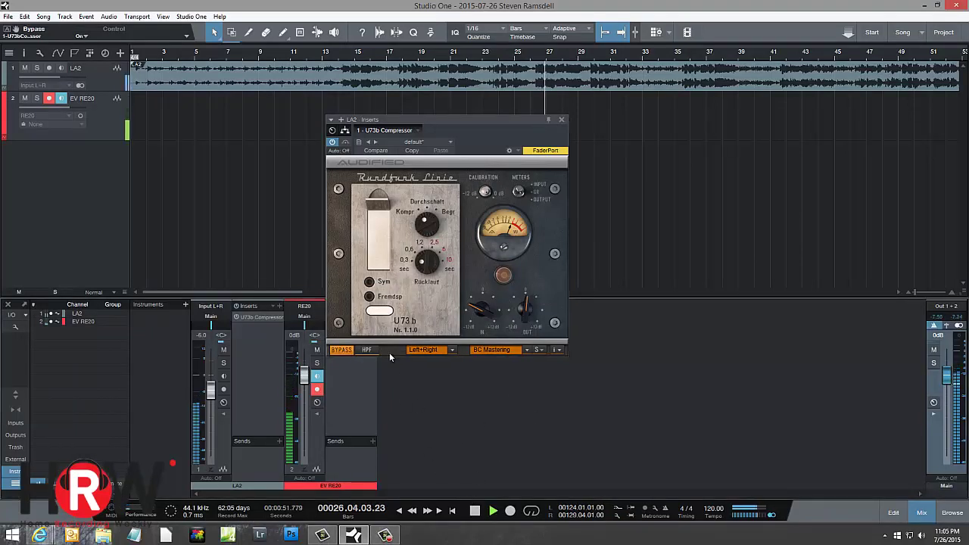
left_click(342, 350)
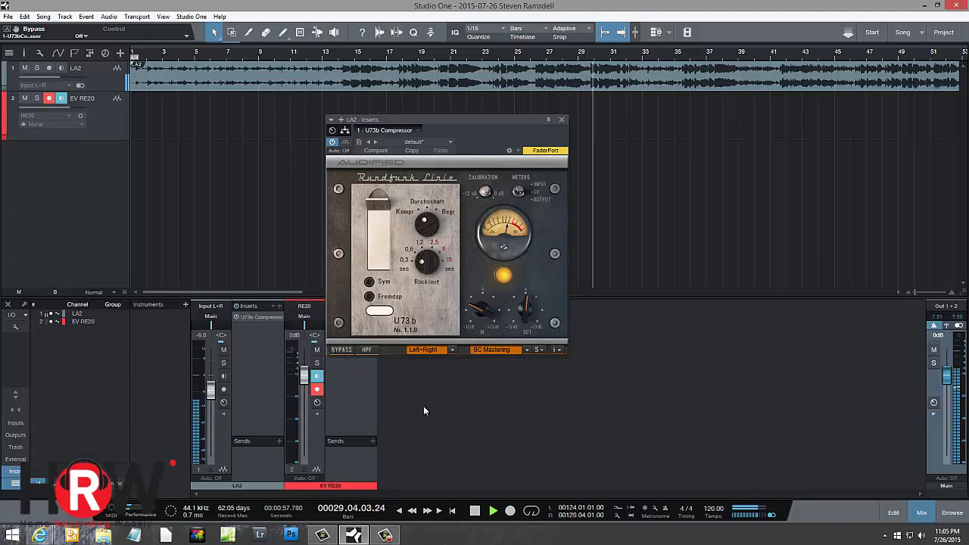
left_click(475, 513)
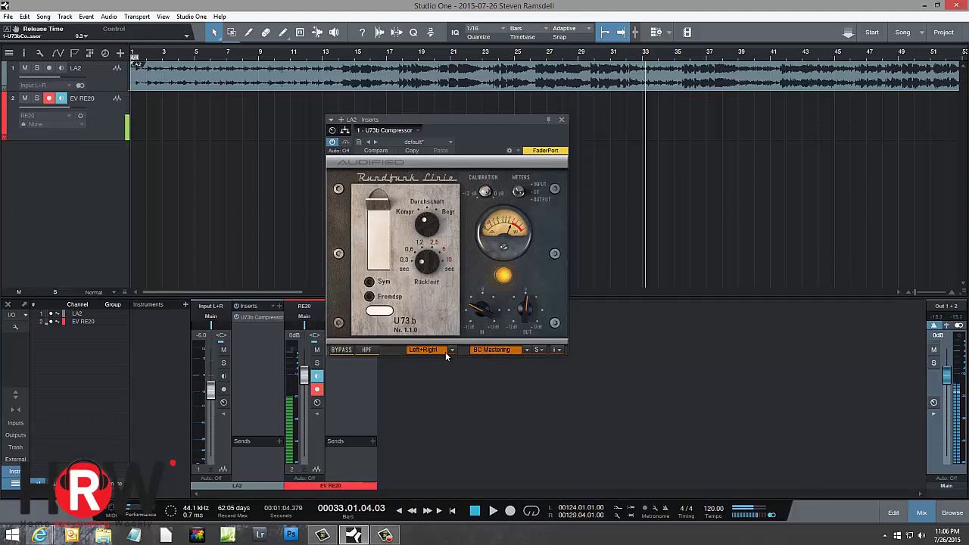
Step: Play LA2 while trying compressor release times of 0.6 and 1.2 seconds, and return the release to 0.3 seconds
left_click(493, 511)
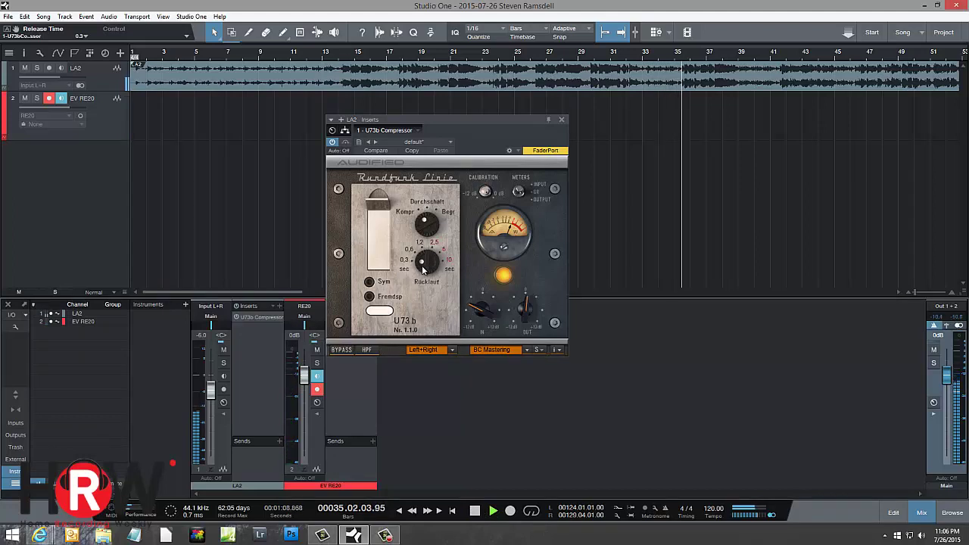
scroll(422, 265, "up", 1)
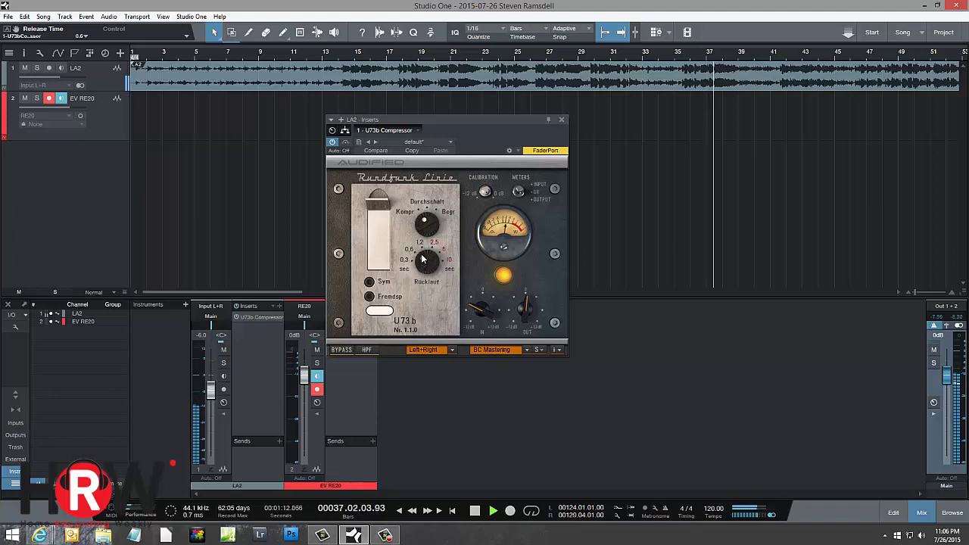
left_click_drag(422, 268, 424, 256)
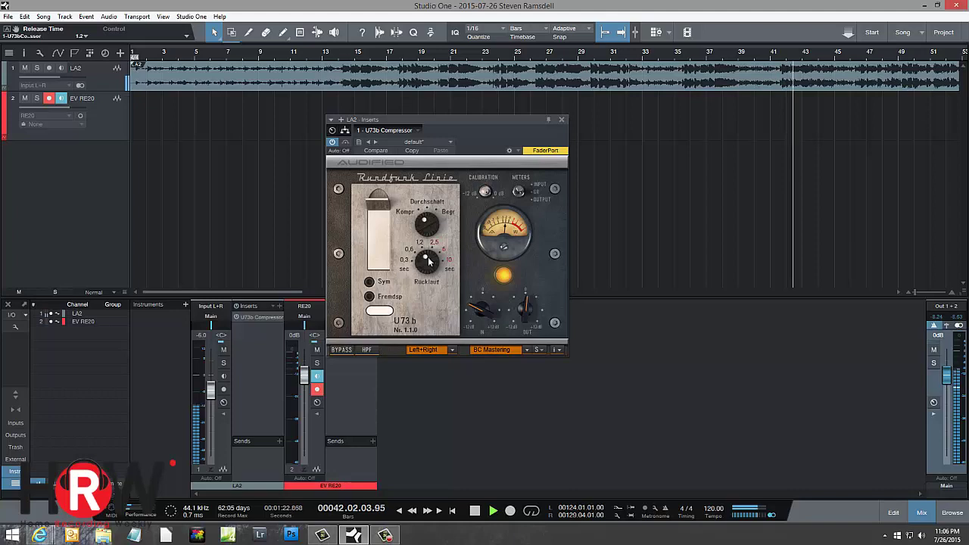
left_click_drag(429, 260, 432, 316)
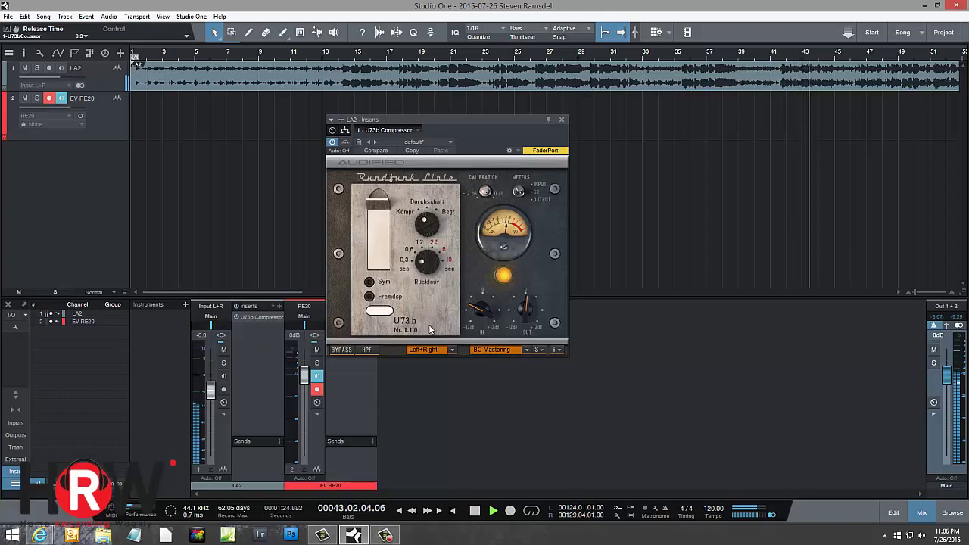
left_click(475, 511)
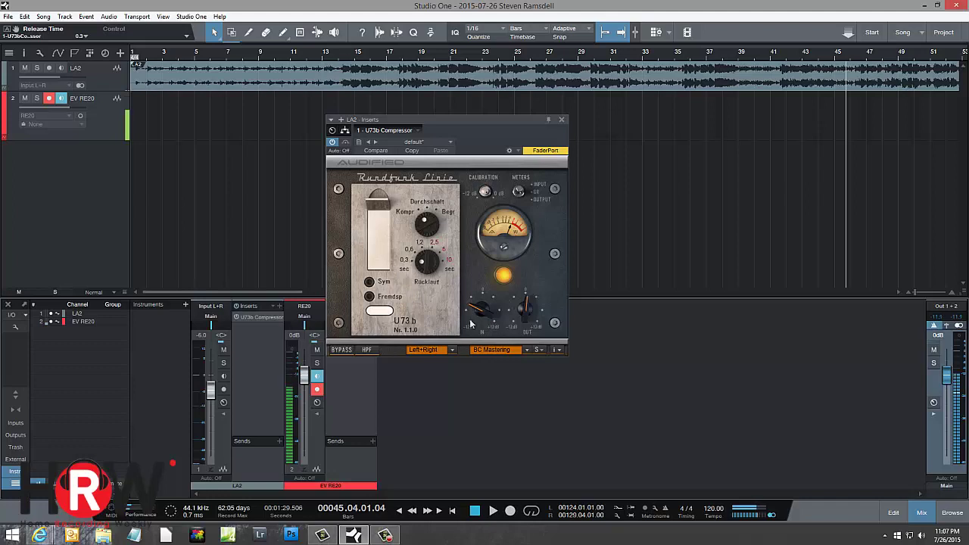
Step: Place the playhead at bar 14 and set the compressor's release time to 2.5 seconds
left_click(347, 58)
left_click(340, 58)
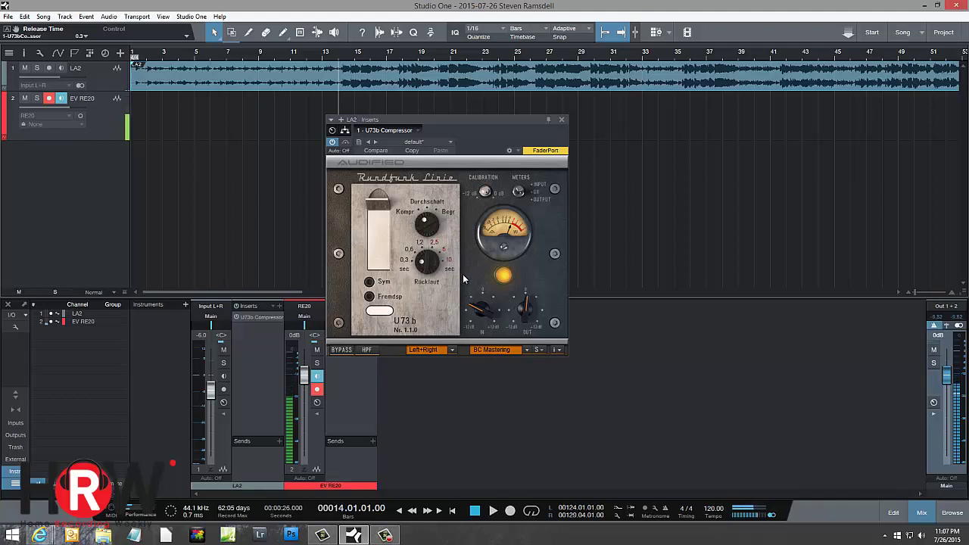
left_click_drag(424, 267, 439, 215)
left_click_drag(432, 260, 430, 271)
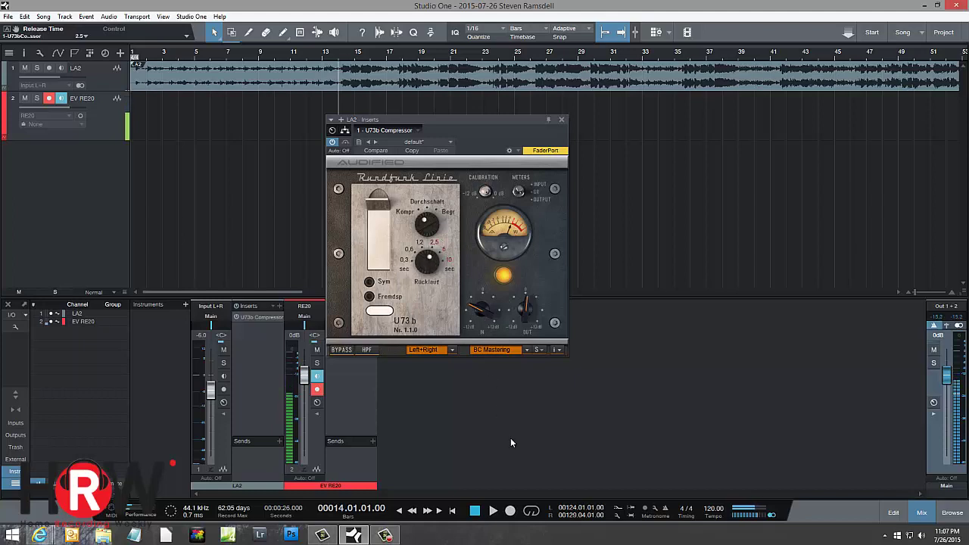
Step: Play LA2 with the EV RE20 channel muted, comparing the compressor bypassed and engaged at the 2.5 release setting
left_click(492, 509)
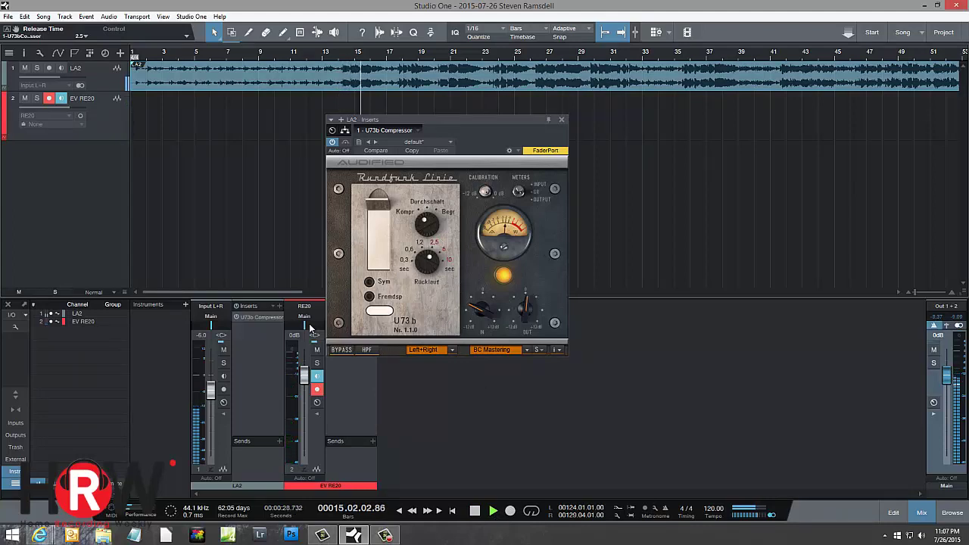
left_click(317, 350)
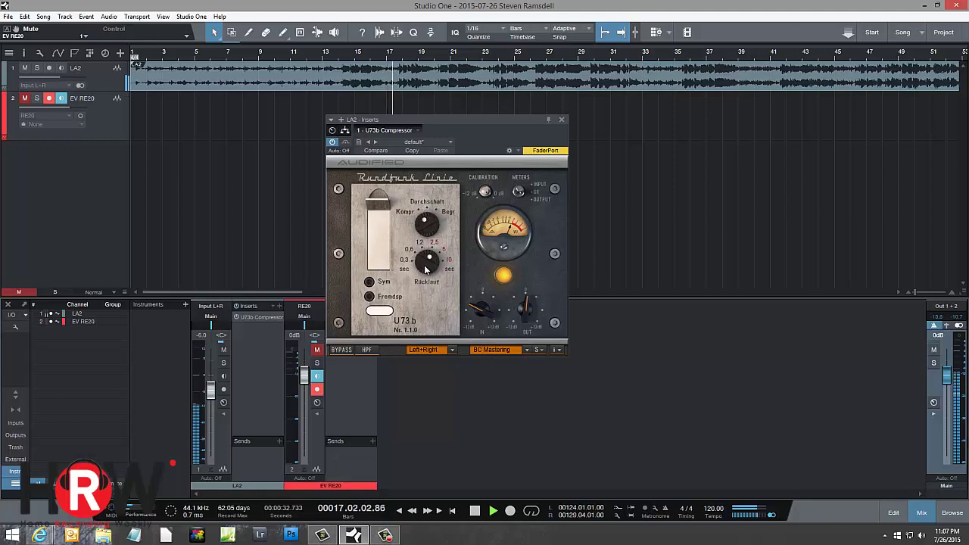
left_click(345, 351)
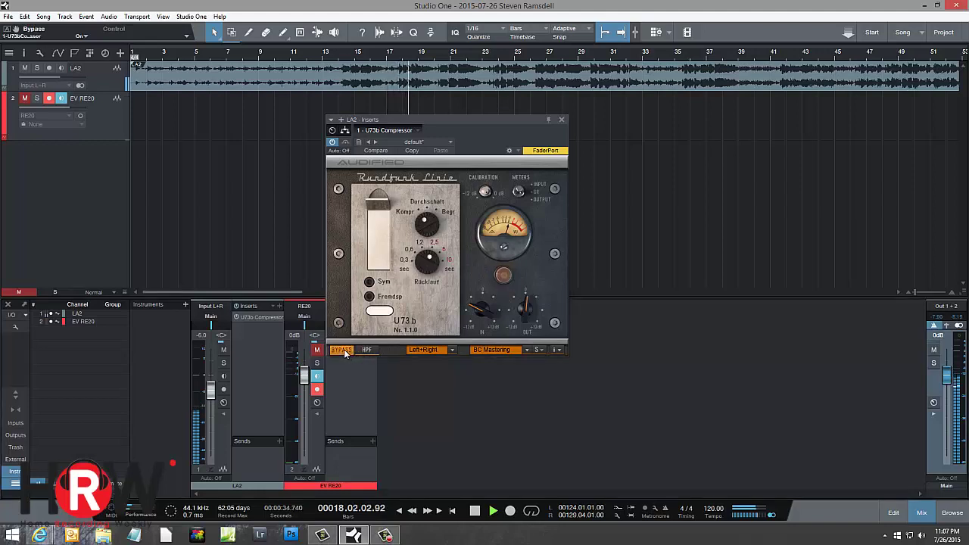
left_click(342, 350)
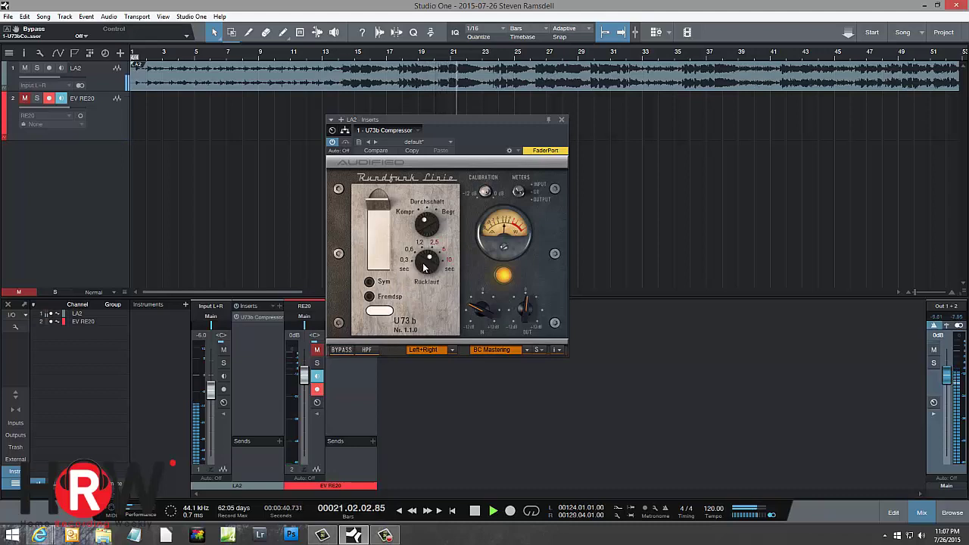
Step: Set the compressor's release time to 10 seconds, compare LA2 bypassed and engaged during playback, and stop playback
left_click_drag(424, 266, 459, 233)
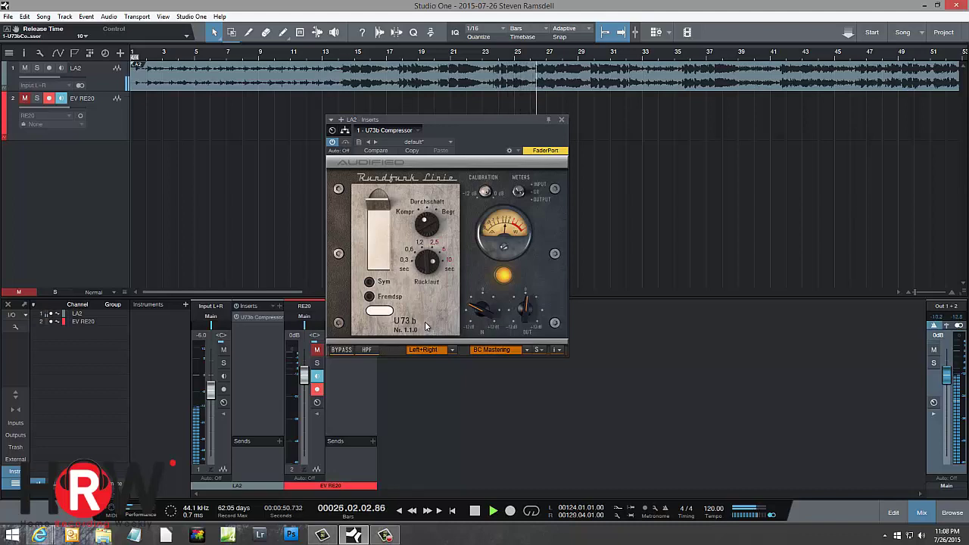
left_click(342, 352)
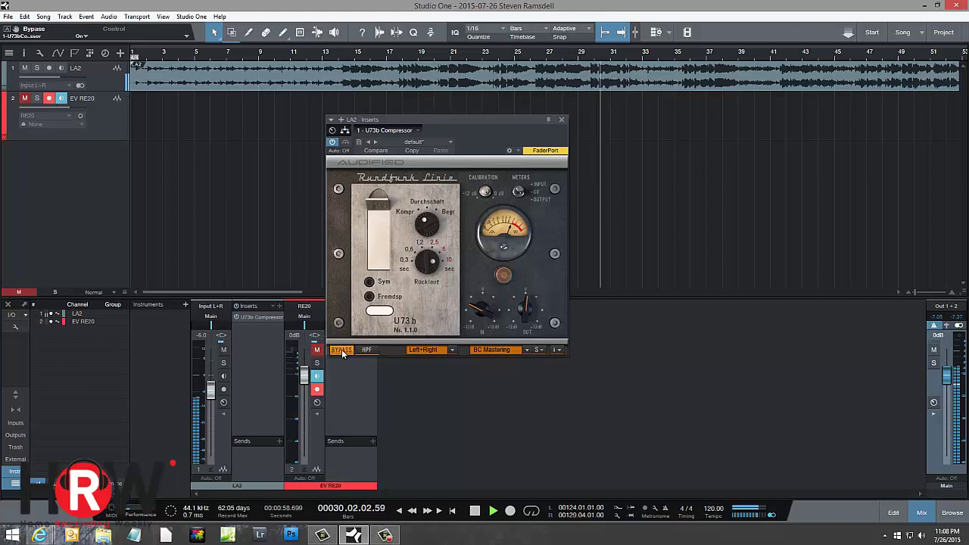
left_click(342, 351)
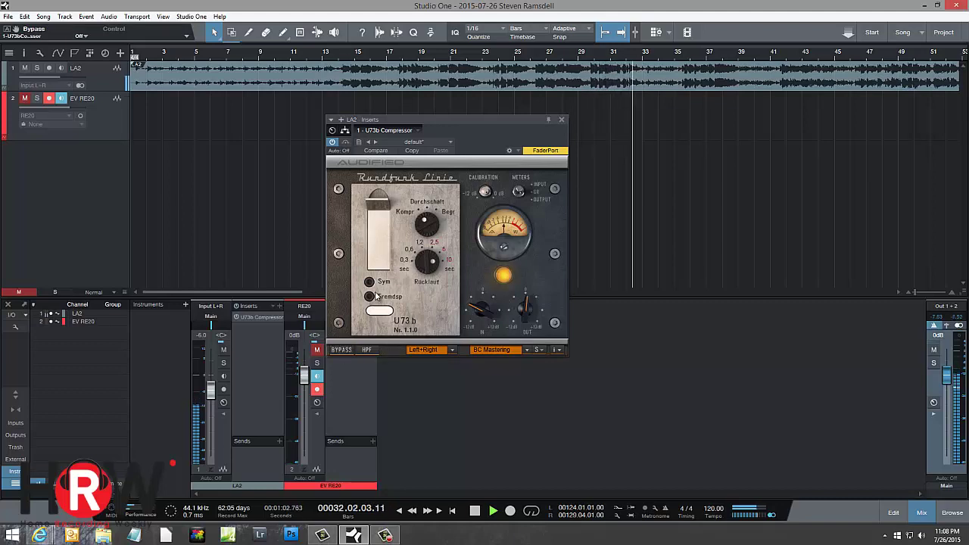
left_click(476, 511)
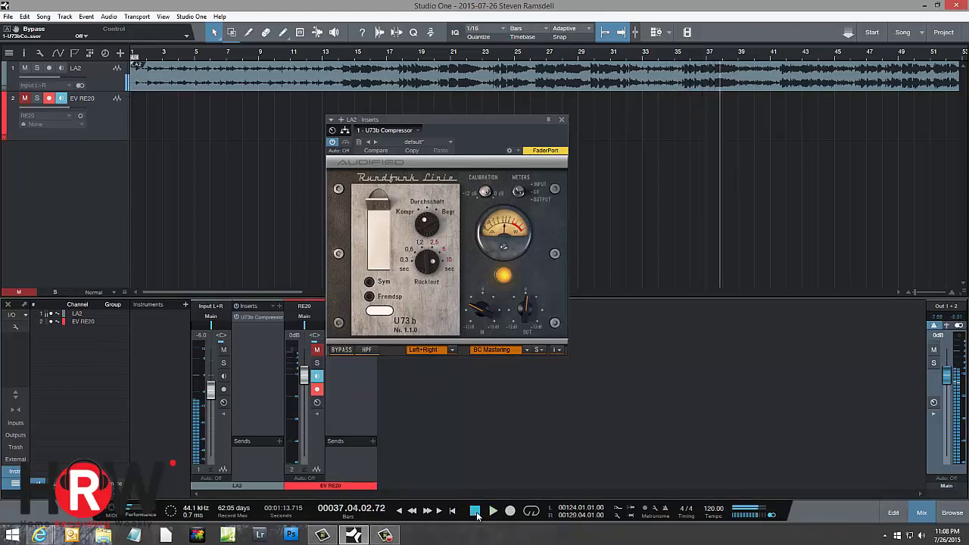
Step: Unmute the EV RE20 channel, place the playhead at bar 14, and set the compressor's release time to 0.3 seconds
left_click(317, 350)
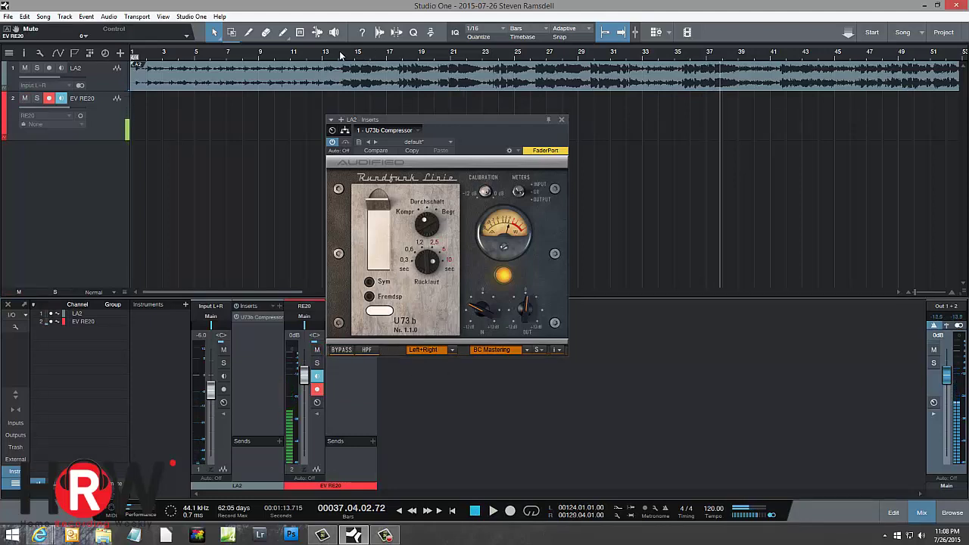
key("KP_0")
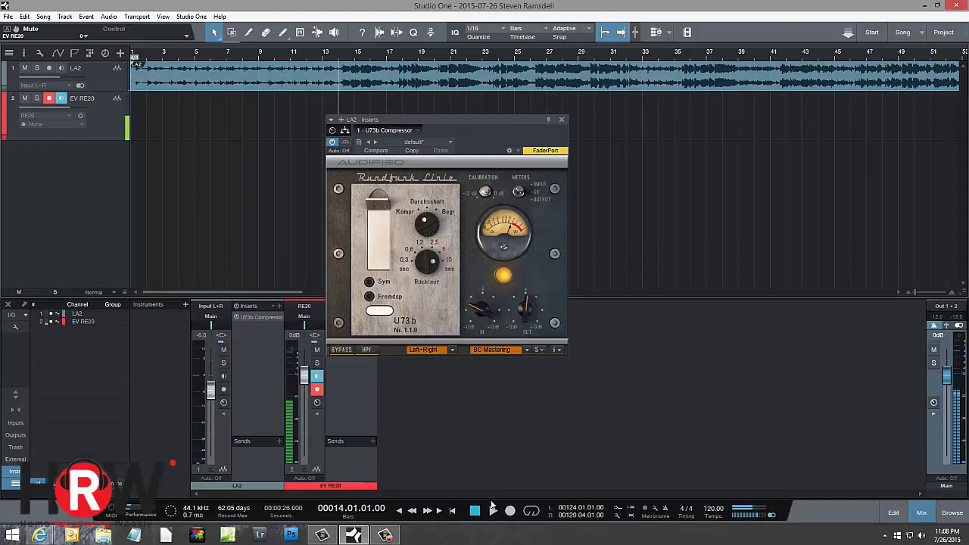
left_click_drag(426, 260, 433, 294)
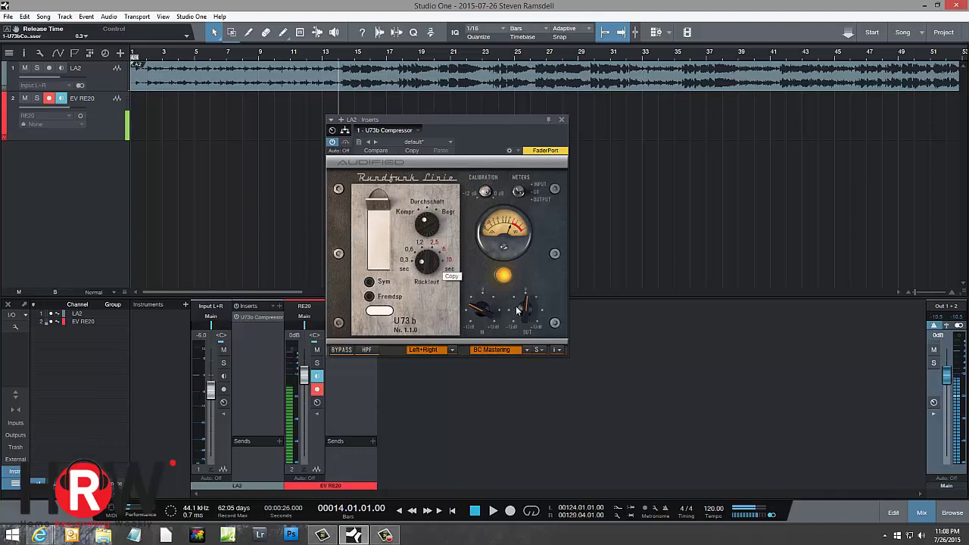
Step: Play LA2 with EV RE20 muted, comparing the compressor's high-pass filter on and off, and stop with EV RE20 unmuted
left_click(493, 511)
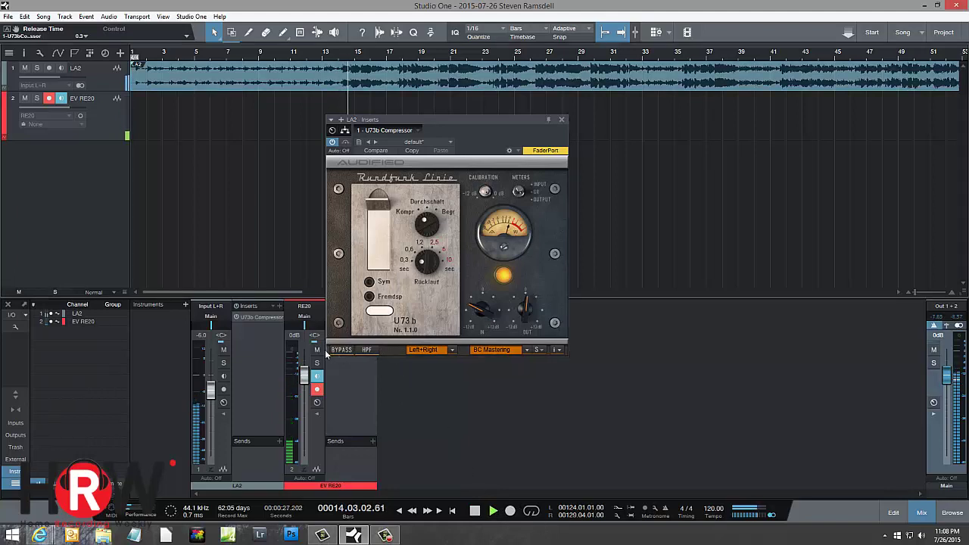
key("shift+m")
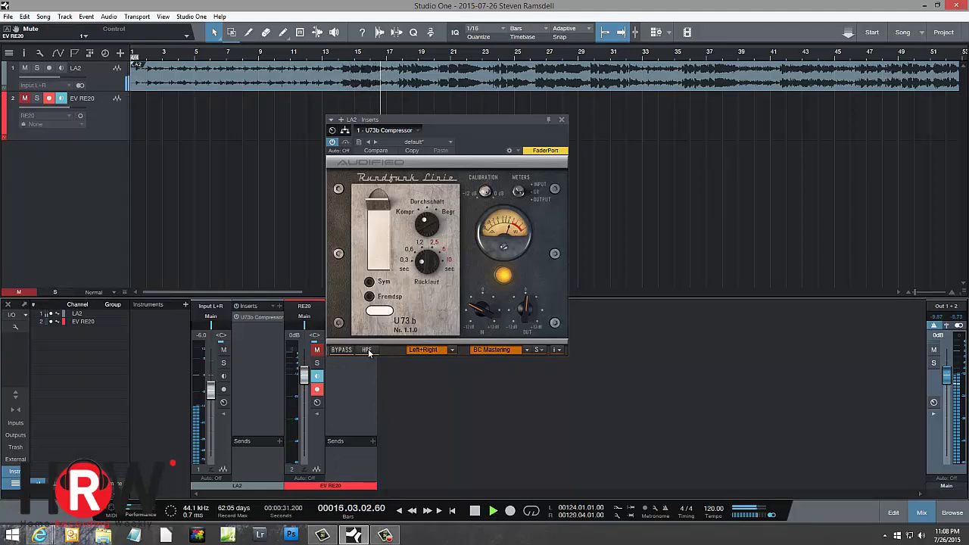
left_click(367, 351)
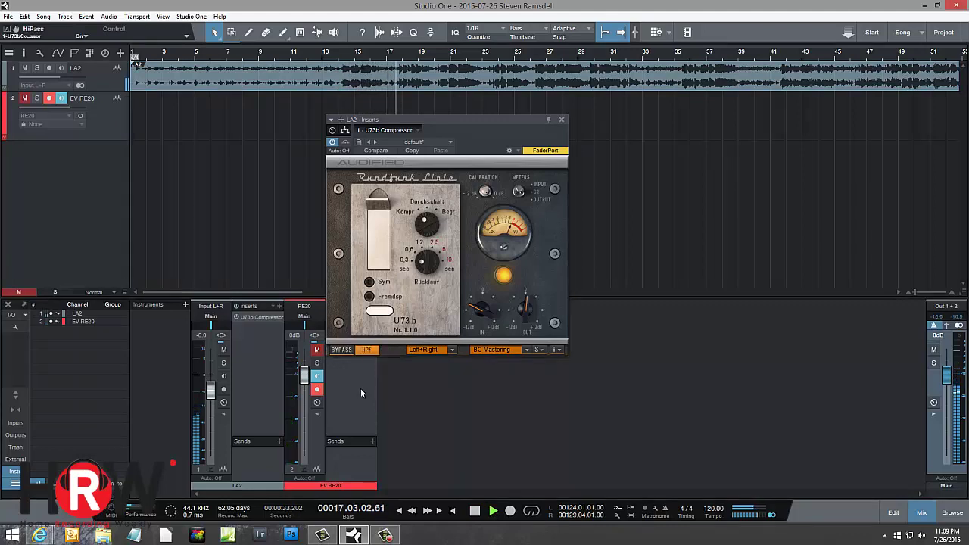
left_click(369, 352)
left_click(369, 351)
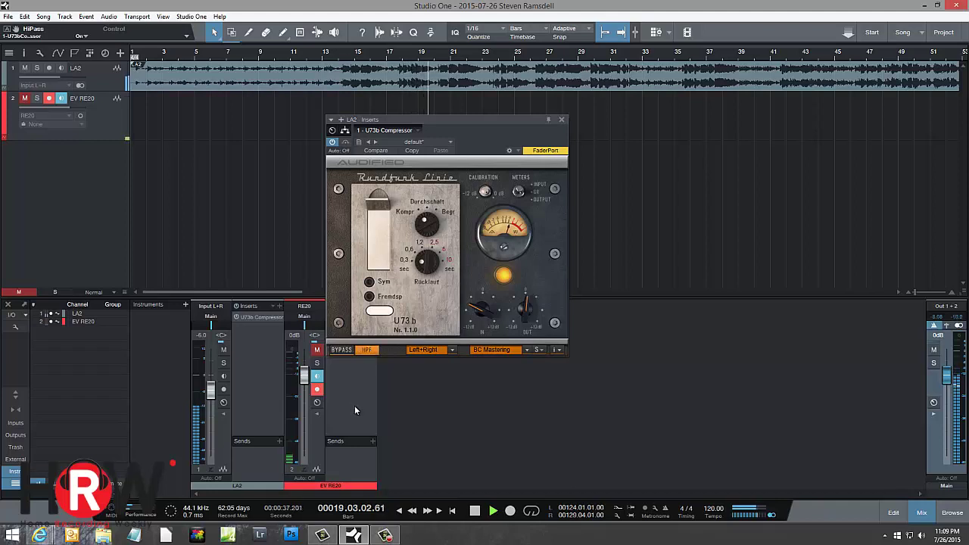
left_click(369, 350)
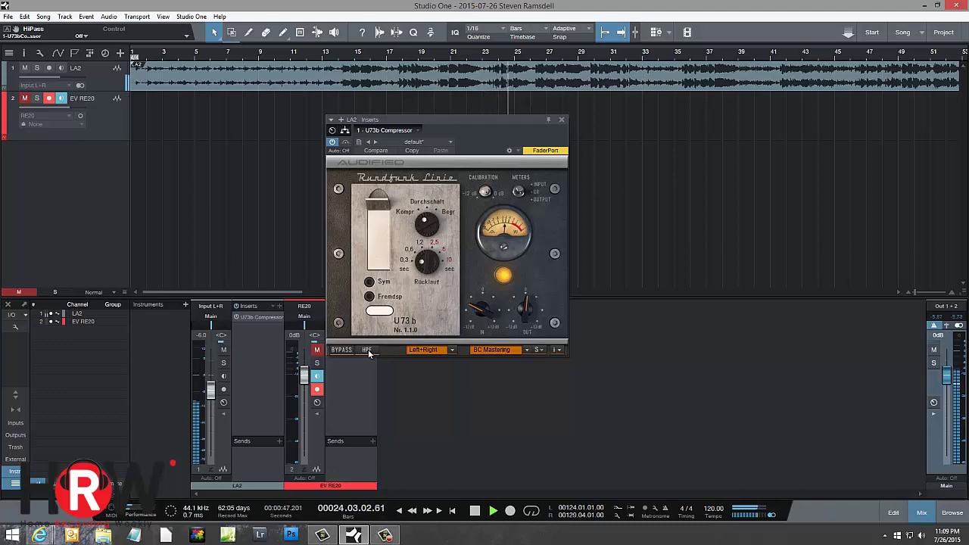
left_click(369, 351)
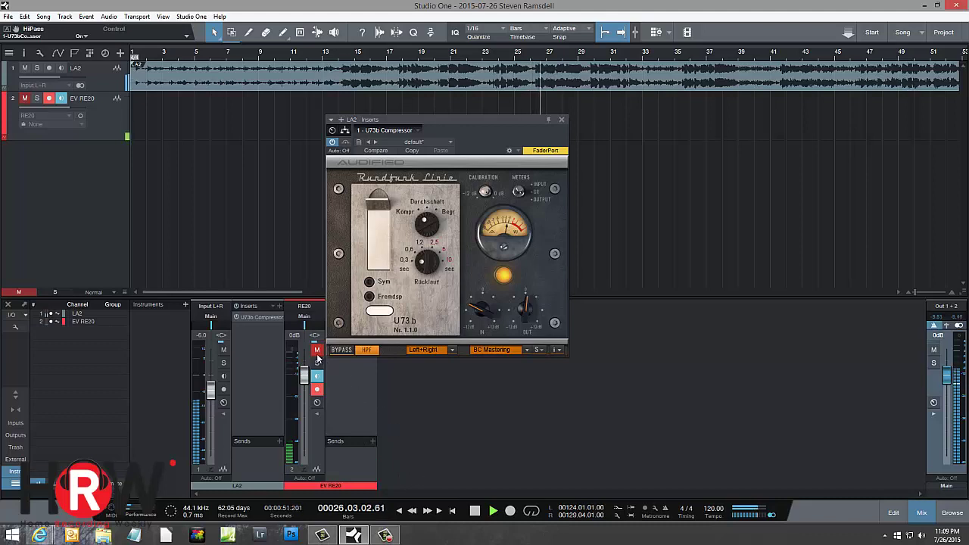
key("shift+m")
left_click(474, 512)
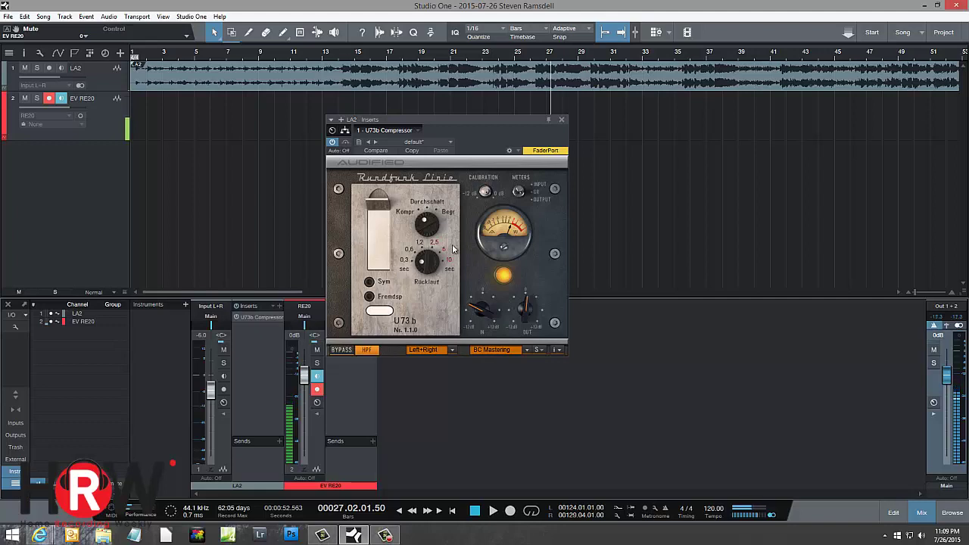
Step: Disable the high-pass filter, resume playback, switch the compressor mode to Limiter, and mute the EV RE20 channel
left_click(369, 351)
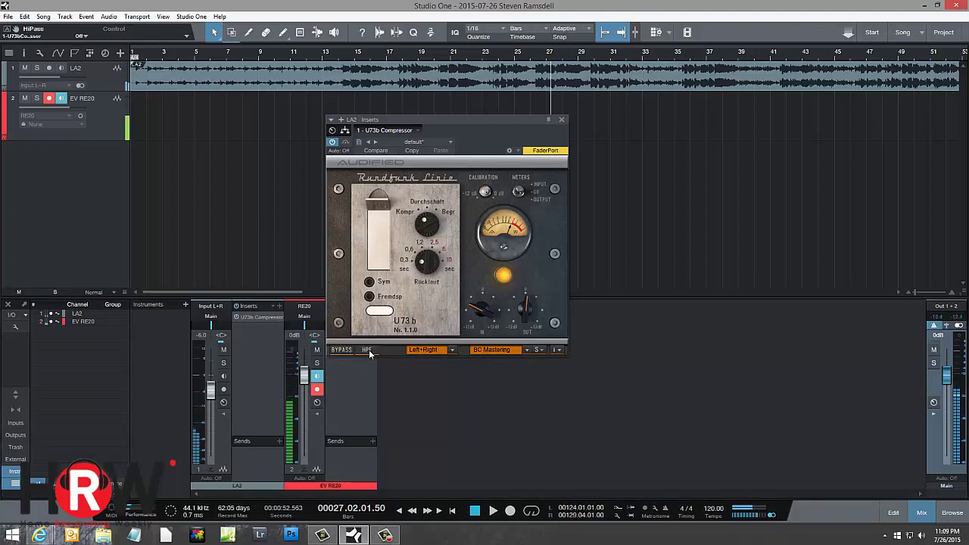
left_click(493, 511)
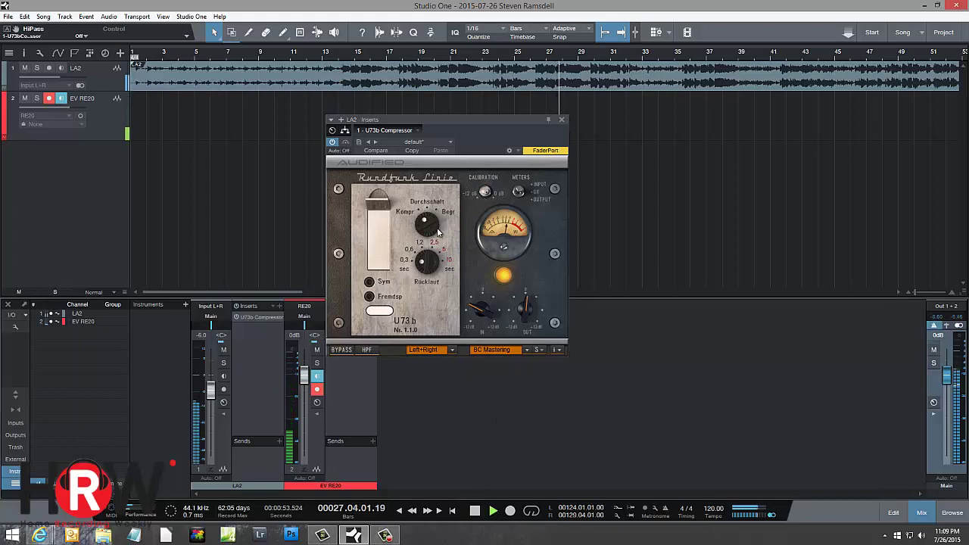
left_click(433, 204)
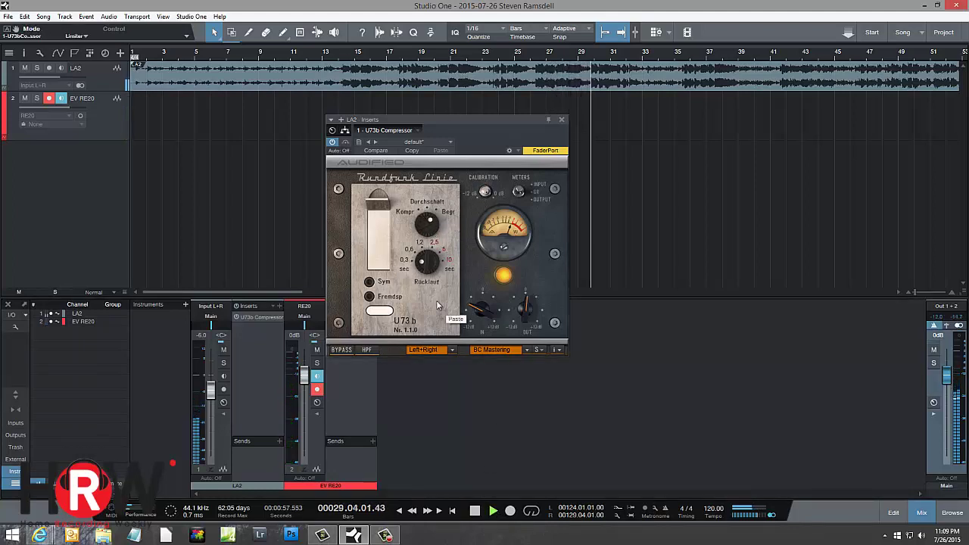
left_click(316, 350)
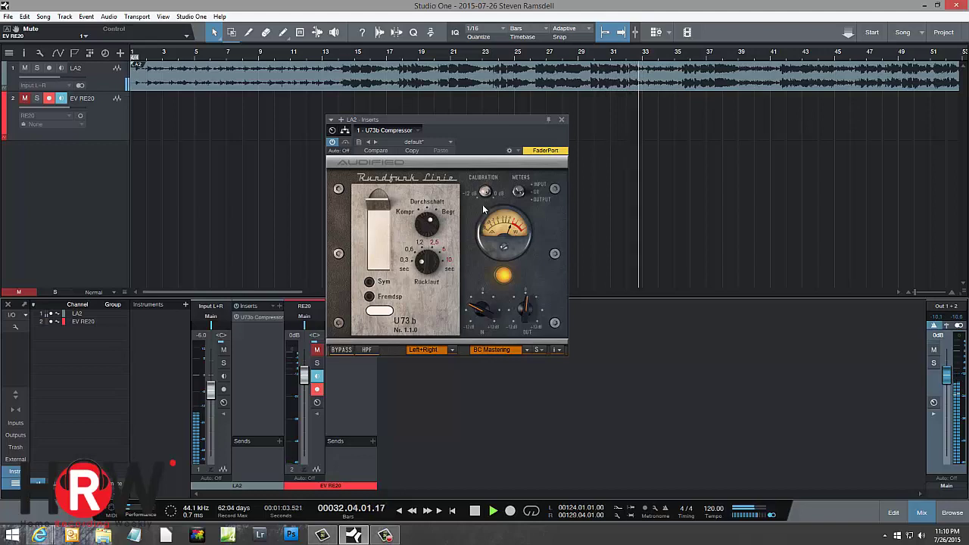
Step: Set the compressor's calibration to -9 dB and its input level to -2.64 dB while LA2 plays
mouse_move(485, 194)
left_click_drag(486, 194, 478, 234)
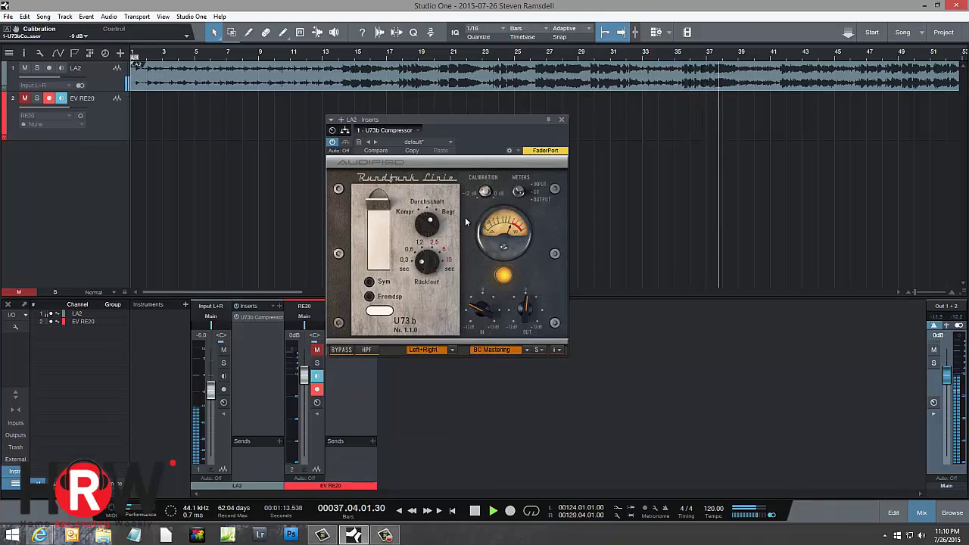
left_click_drag(482, 309, 482, 304)
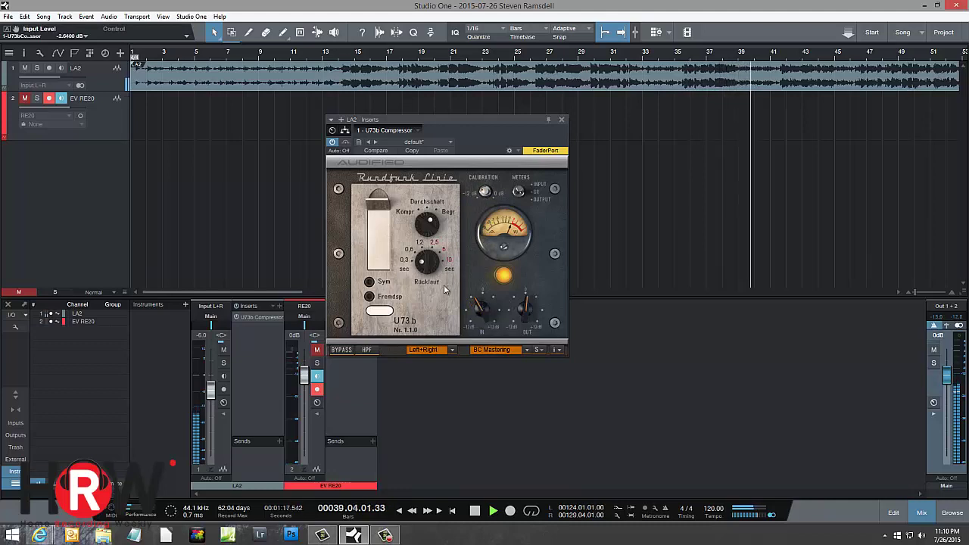
Step: Try limiter release times of 1.2, 10 and 2.5 seconds with the input level at -1.8 dB, and return the release to 0.3 seconds
left_click_drag(434, 275, 432, 241)
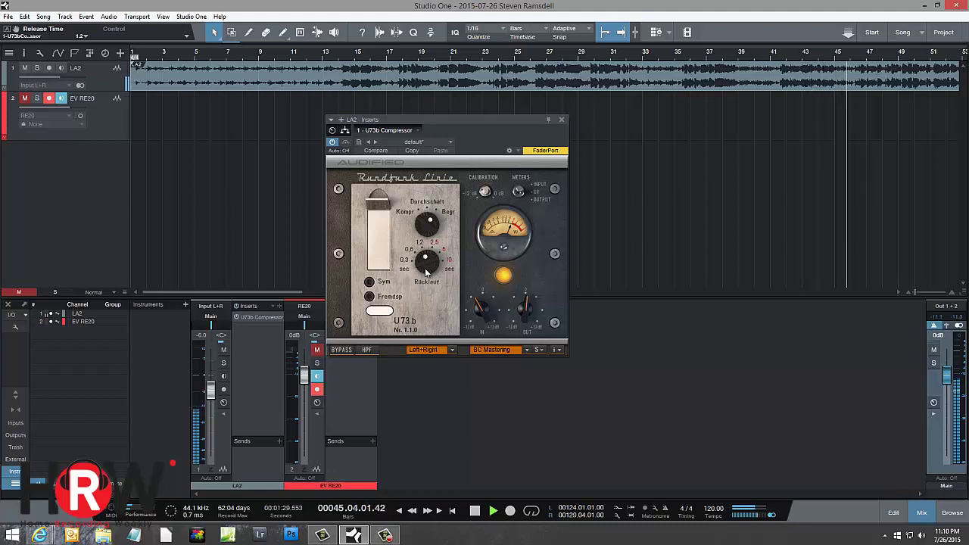
left_click_drag(425, 268, 440, 231)
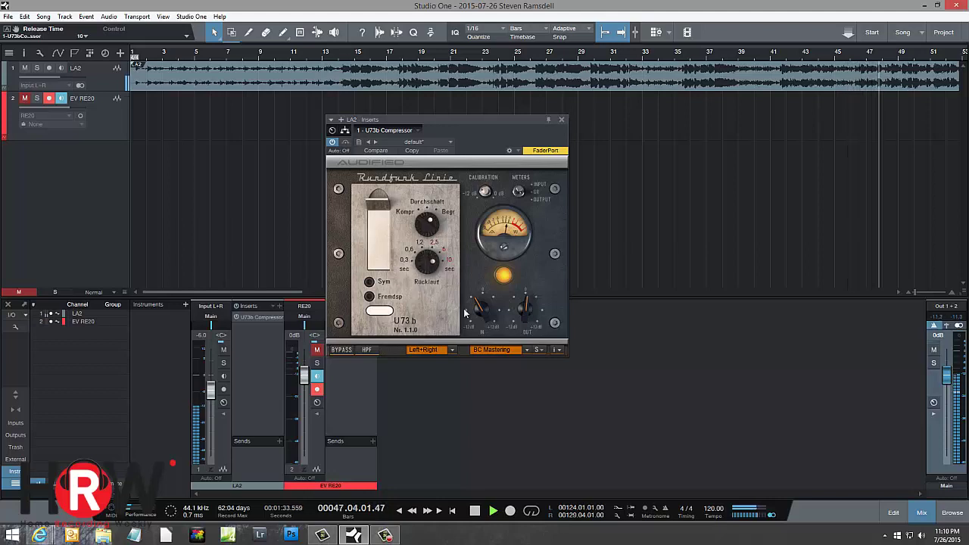
left_click_drag(474, 310, 482, 308)
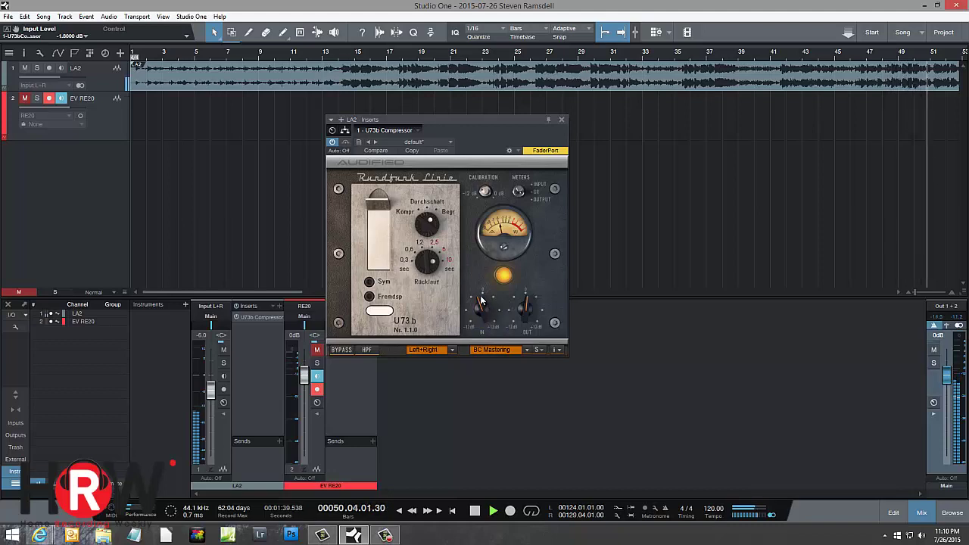
left_click_drag(431, 265, 430, 302)
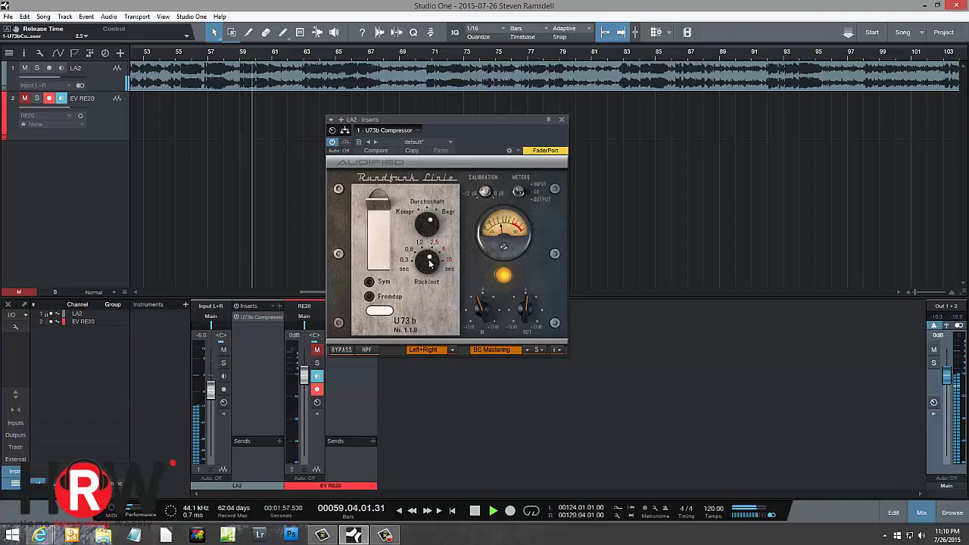
left_click_drag(429, 250, 428, 340)
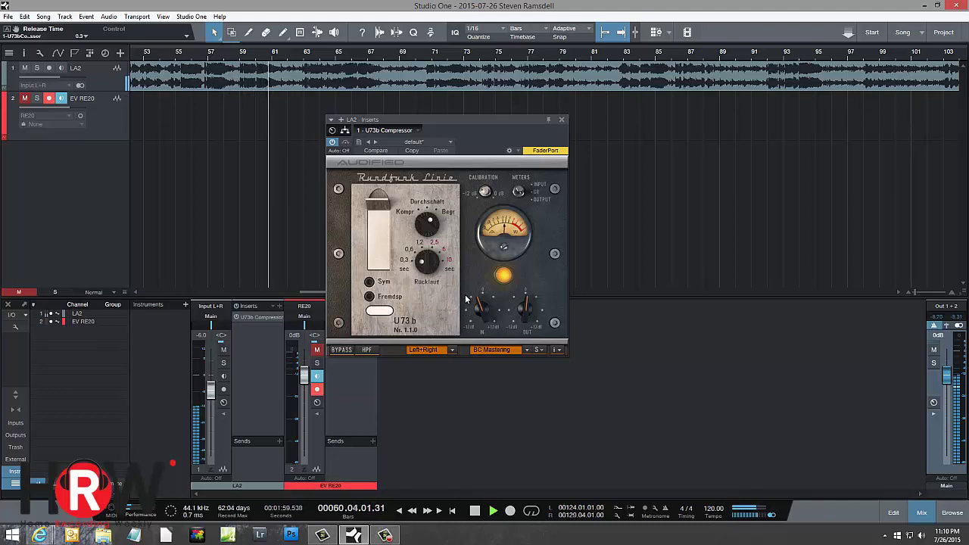
Step: Set the input level to -3.36 dB and calibration to -8 dB, unmute the EV RE20 channel, and stop playback
left_click_drag(474, 305, 479, 310)
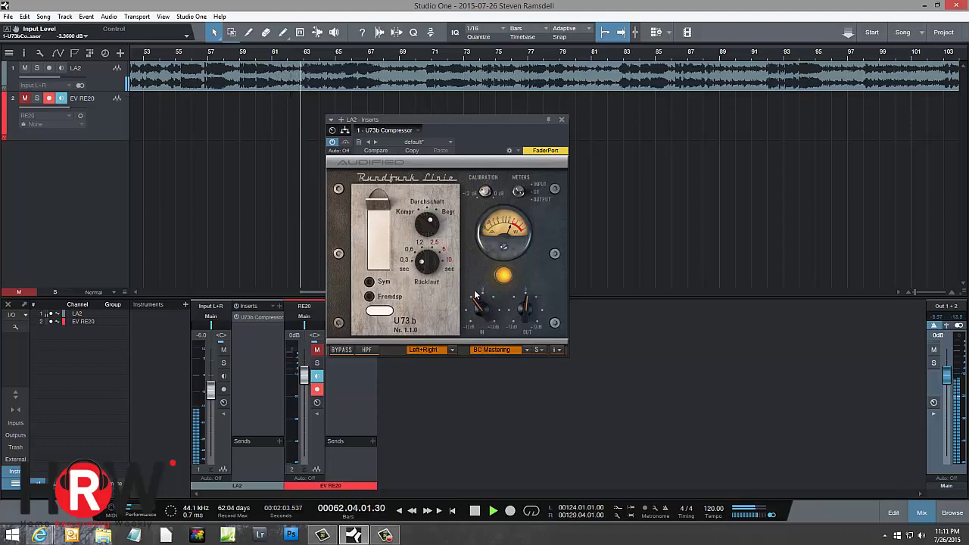
left_click_drag(486, 198, 488, 187)
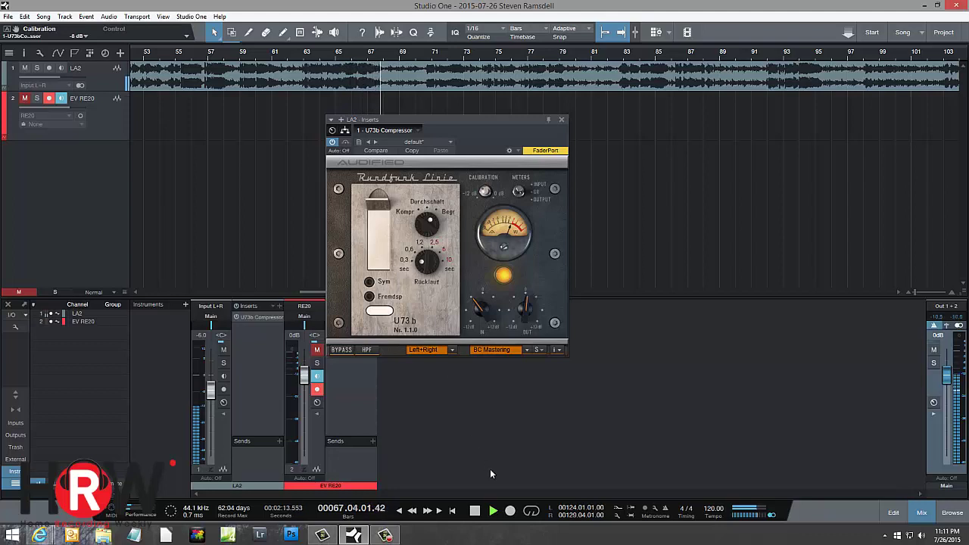
left_click(317, 350)
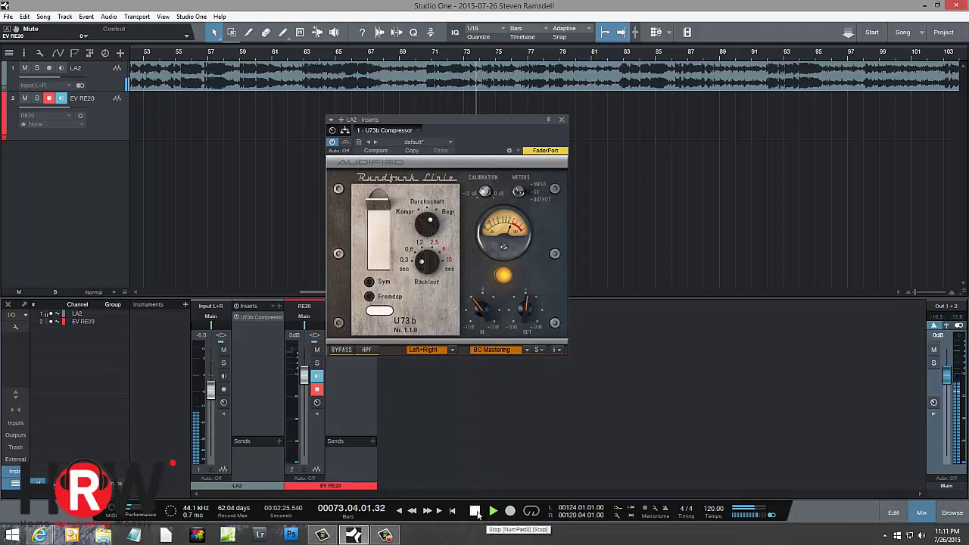
left_click(475, 512)
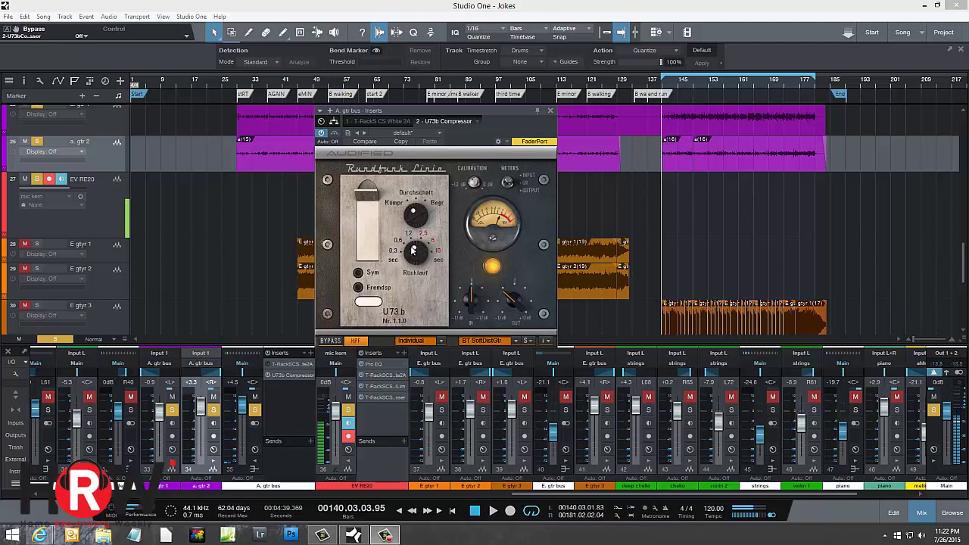
Step: Bypass the U73b compressor on the A. gtr bus in the Jokes song and start playback
left_click_drag(413, 250, 415, 264)
left_click(335, 342)
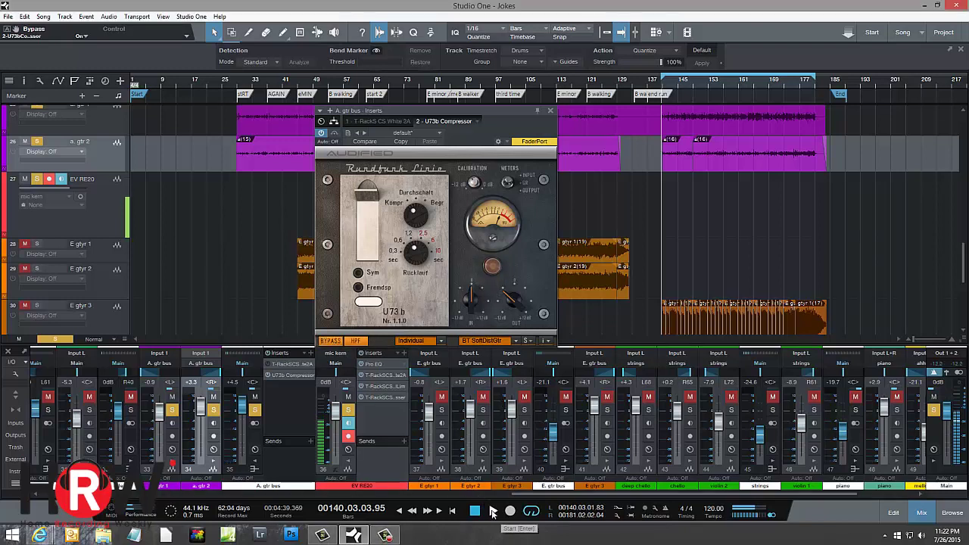
left_click(493, 511)
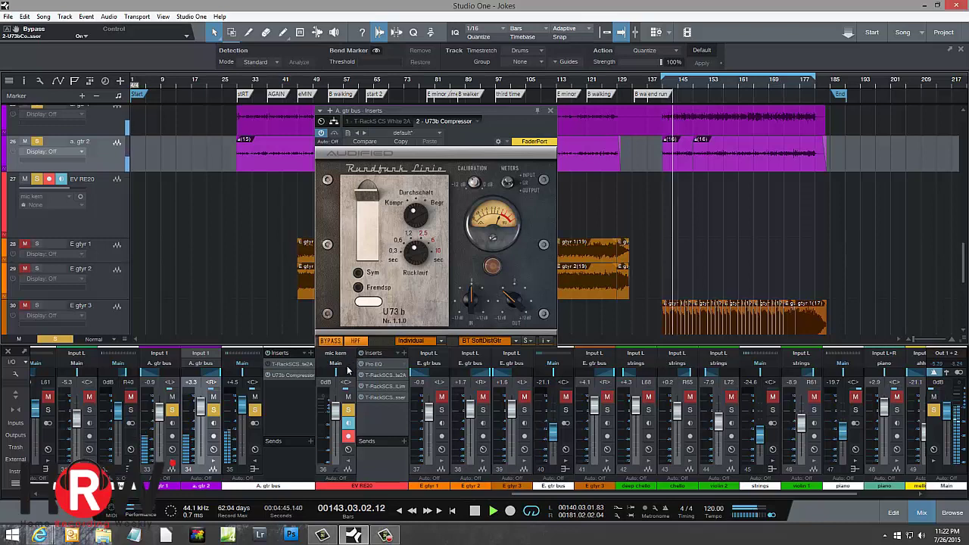
Step: Listen to the acoustic guitars through the bypassed compressor with the EV RE20 channel muted, and unmute the channel
left_click(347, 397)
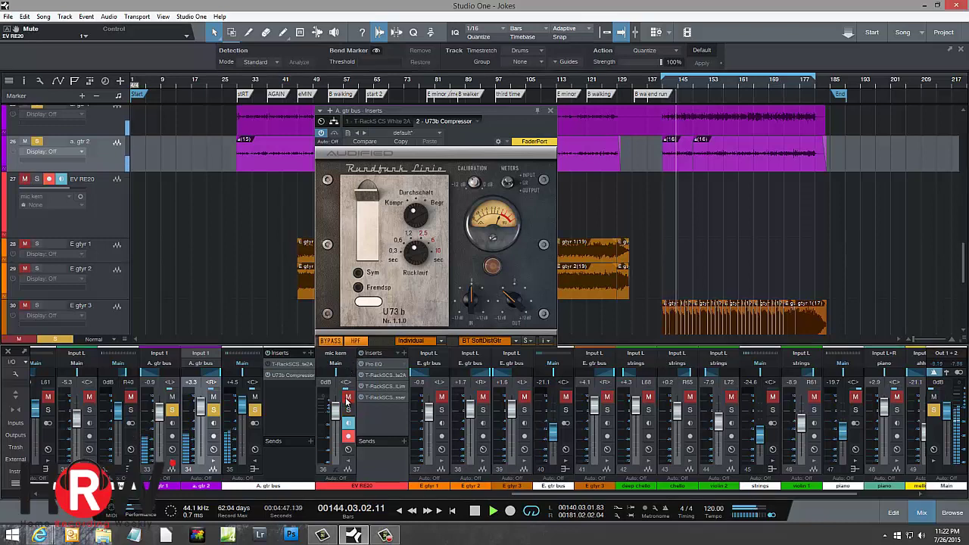
left_click(353, 341)
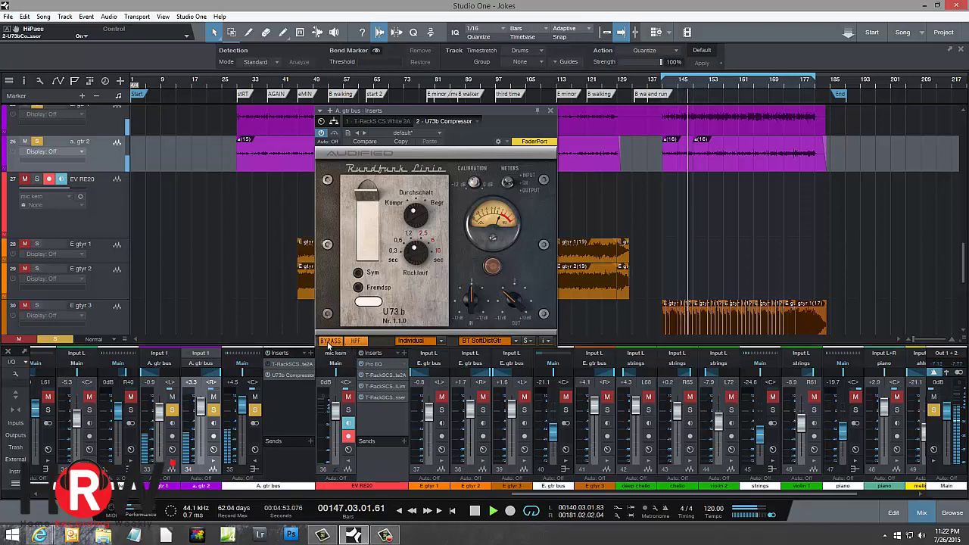
left_click(349, 409)
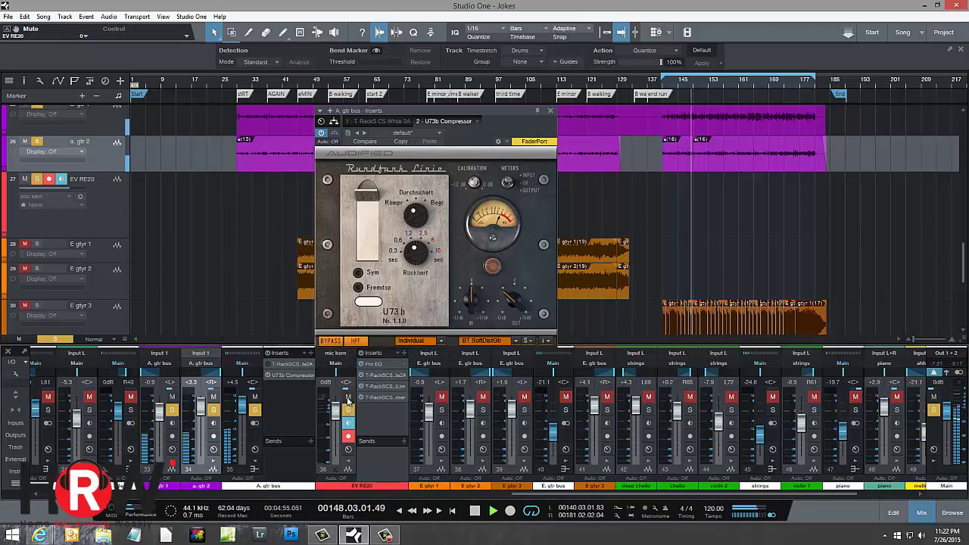
left_click(351, 399)
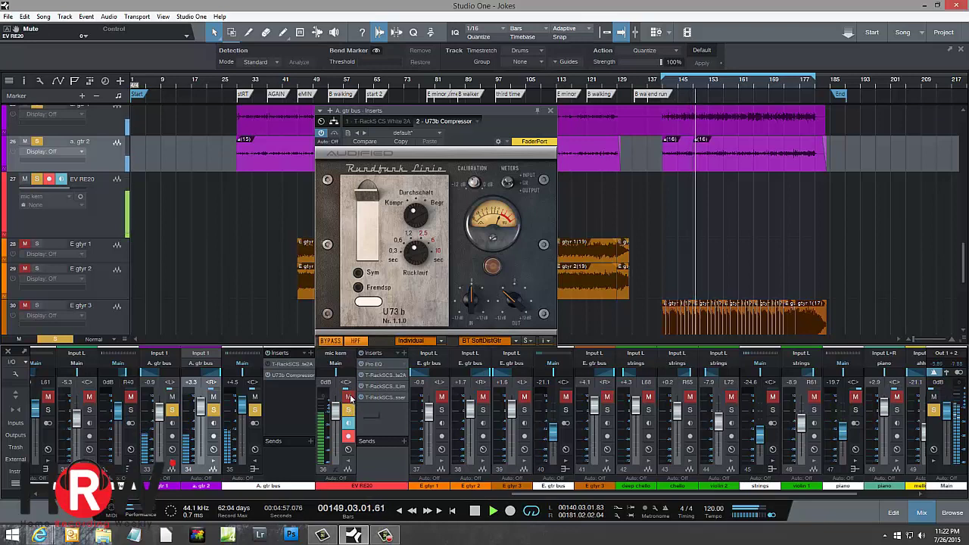
Step: Engage the U73b compressor, set its release time to 0.6 seconds, and compare it briefly against bypass
left_click(331, 341)
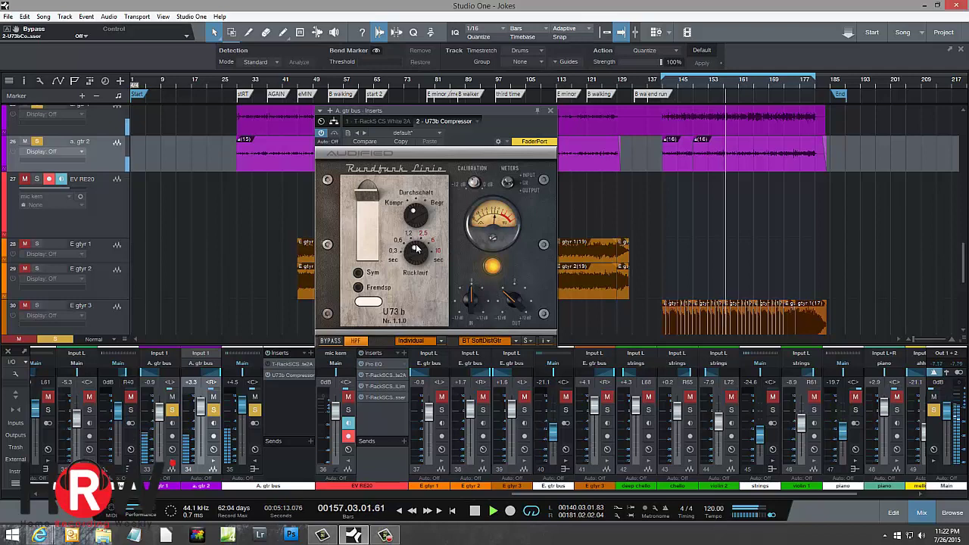
left_click_drag(415, 248, 416, 261)
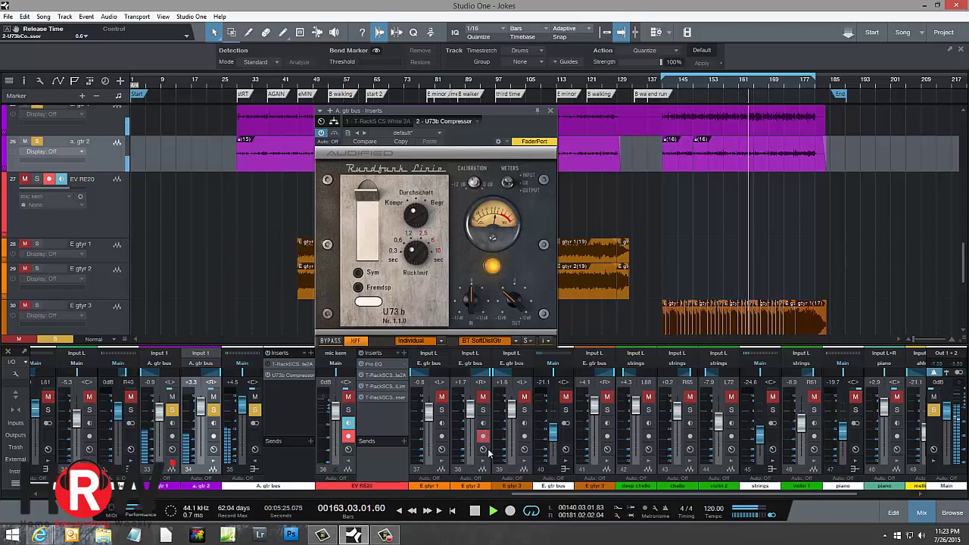
left_click(334, 340)
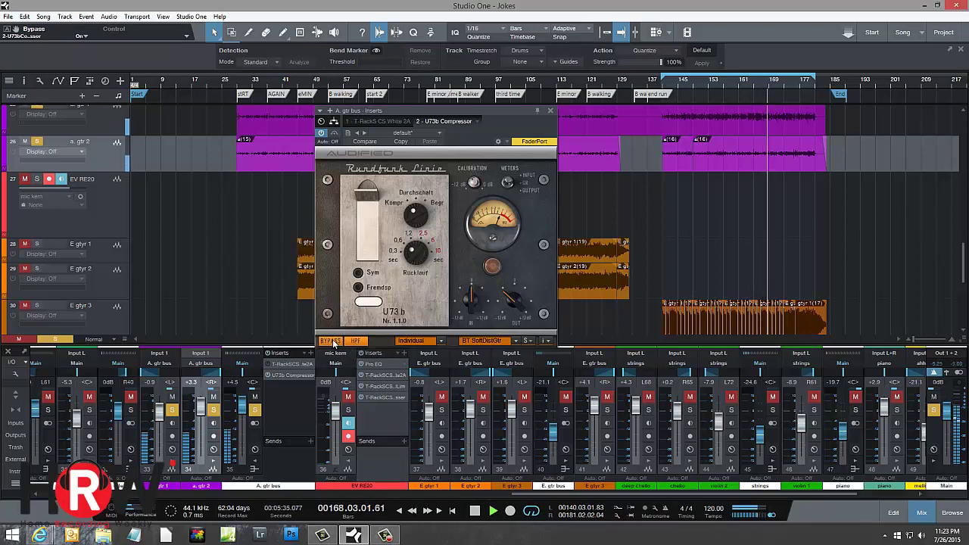
left_click(334, 340)
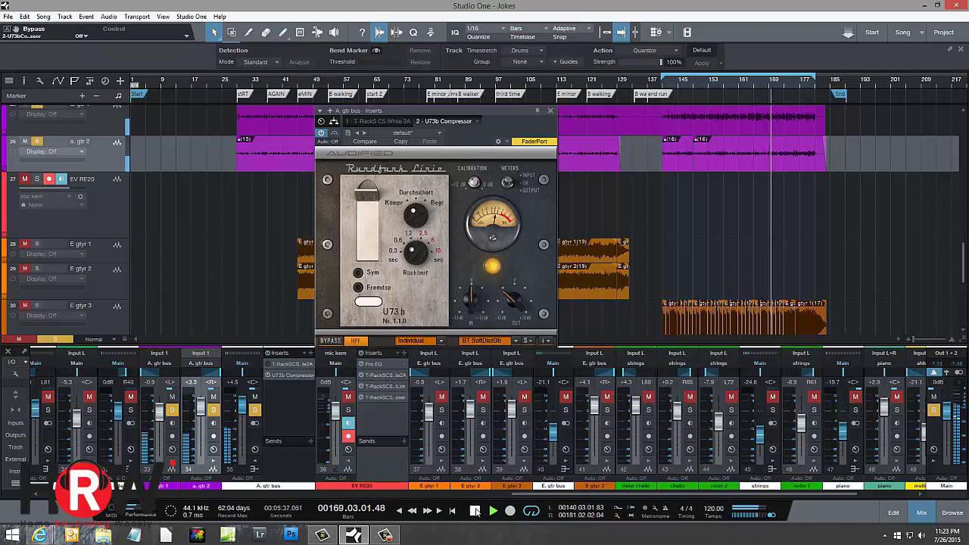
Step: Unmute the EV RE20 channel, turn off the compressor's high-pass filter and bypass it, with playback stopped and the playhead at bar 142
left_click(347, 410)
left_click(347, 397)
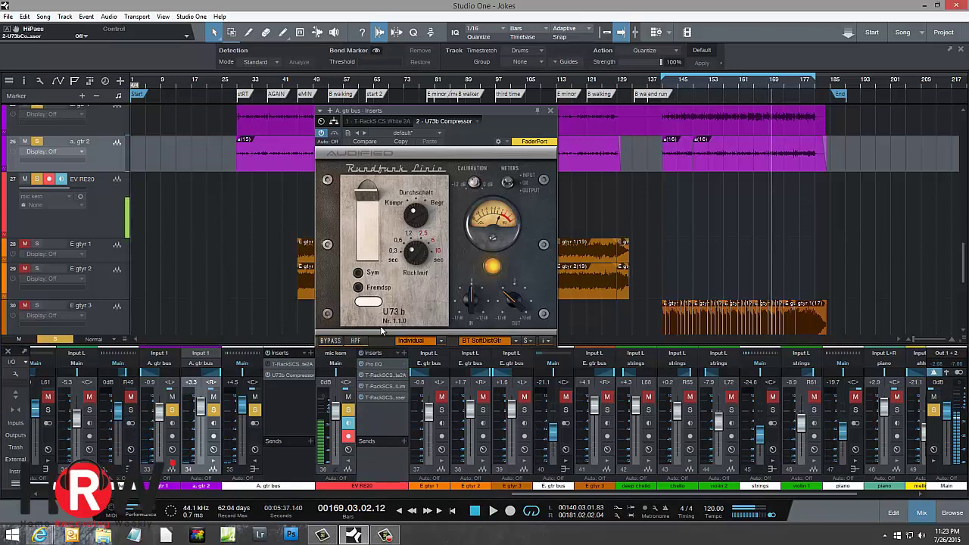
left_click(337, 341)
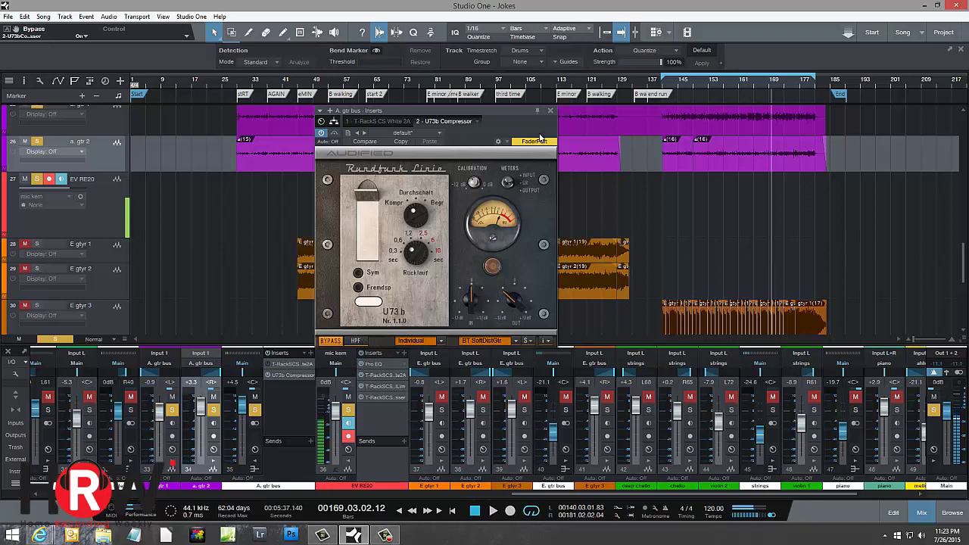
left_click(669, 88)
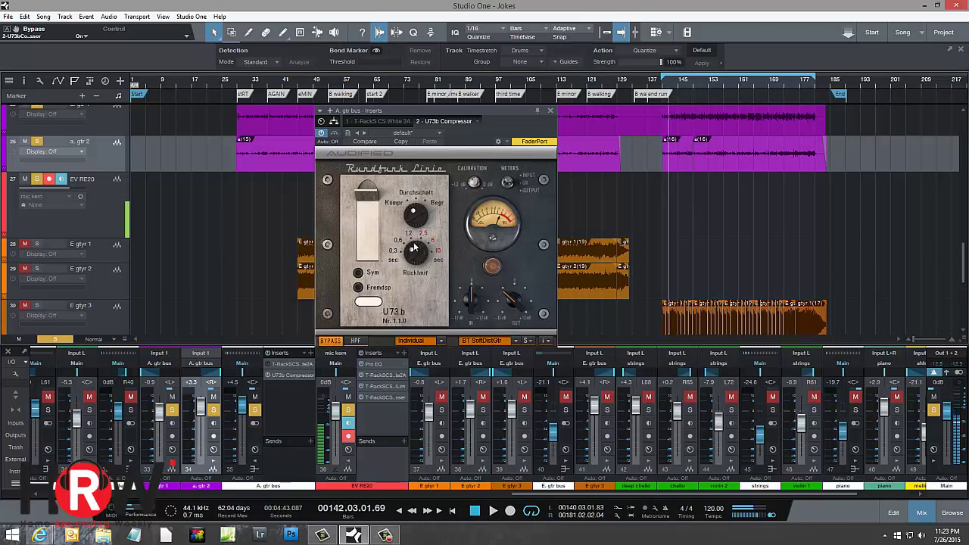
Step: Play the acoustic guitars from bar 142 through the bypassed compressor with the EV RE20 channel muted
left_click(494, 512)
left_click(349, 397)
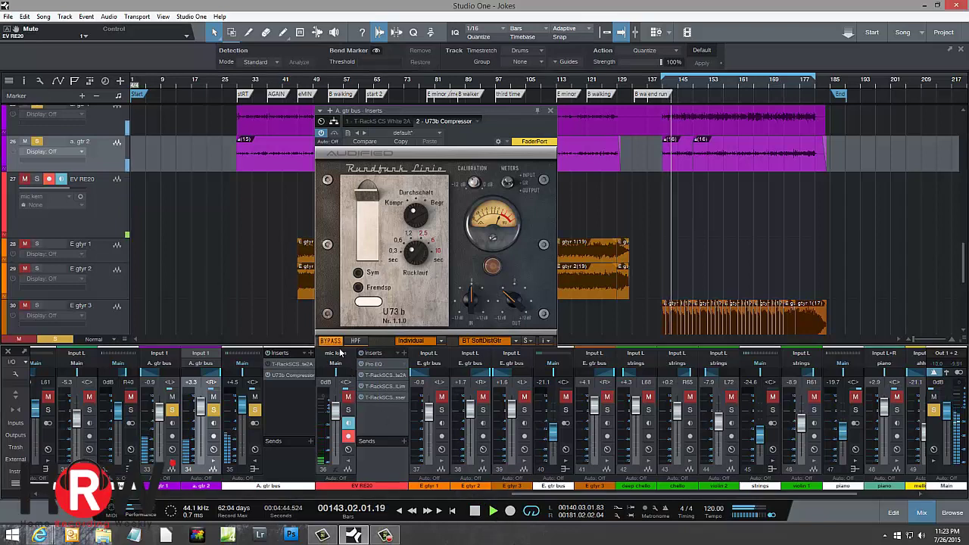
left_click(348, 410)
left_click(348, 397)
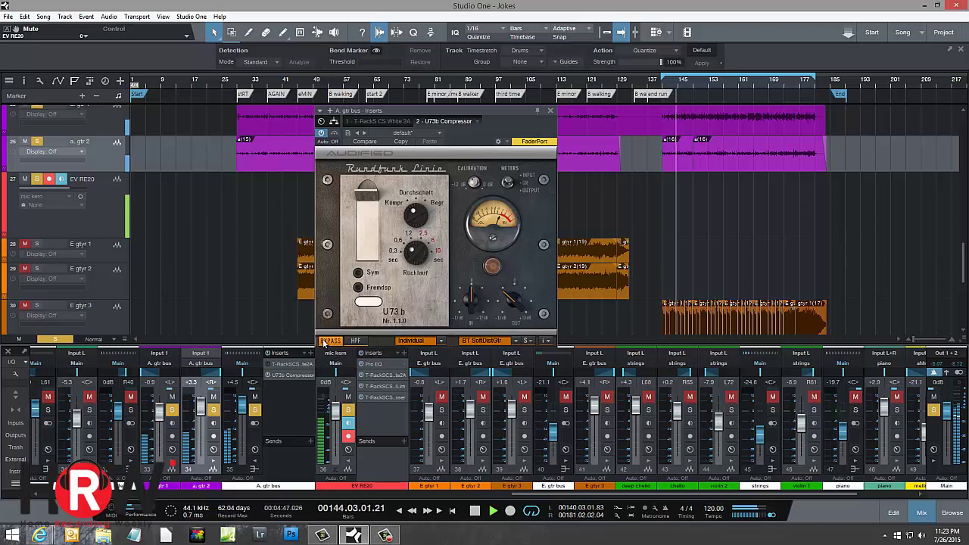
left_click(350, 400)
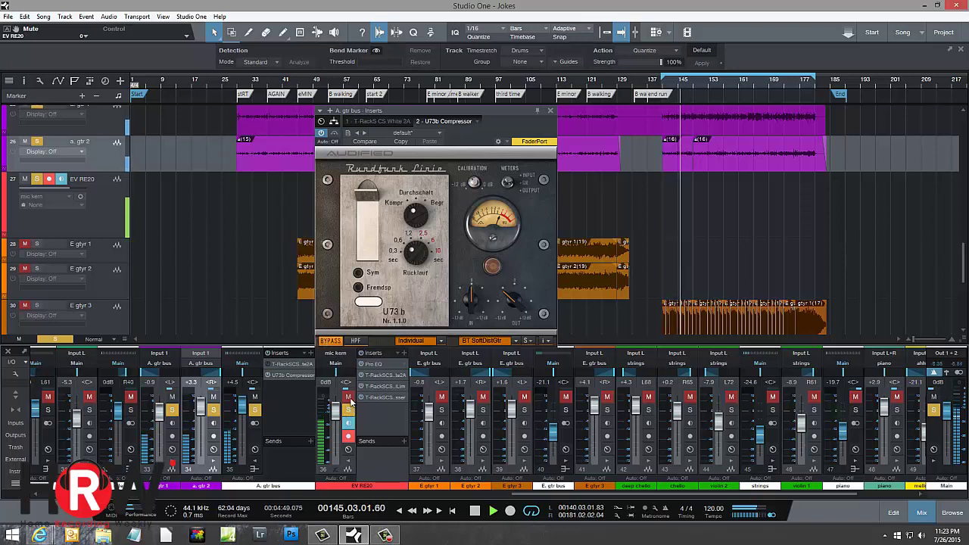
Step: Compare the guitars with the compressor engaged and bypassed without the high-pass filter, and return the stopped playhead to bar 141
left_click(332, 342)
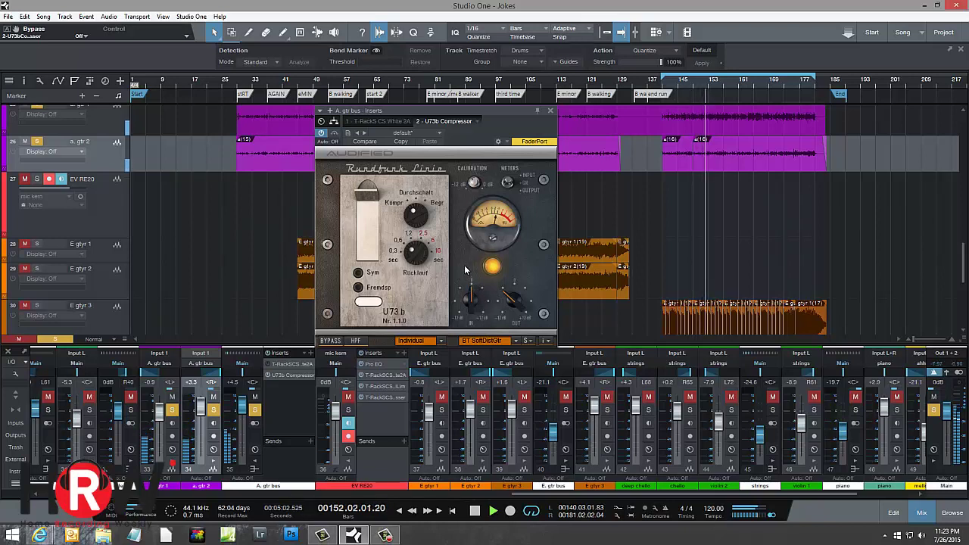
left_click(329, 342)
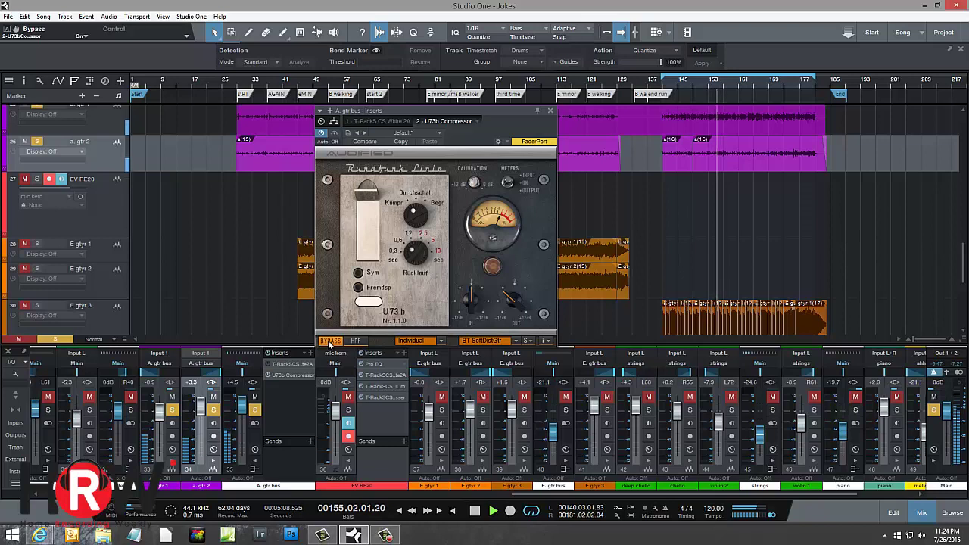
left_click(329, 341)
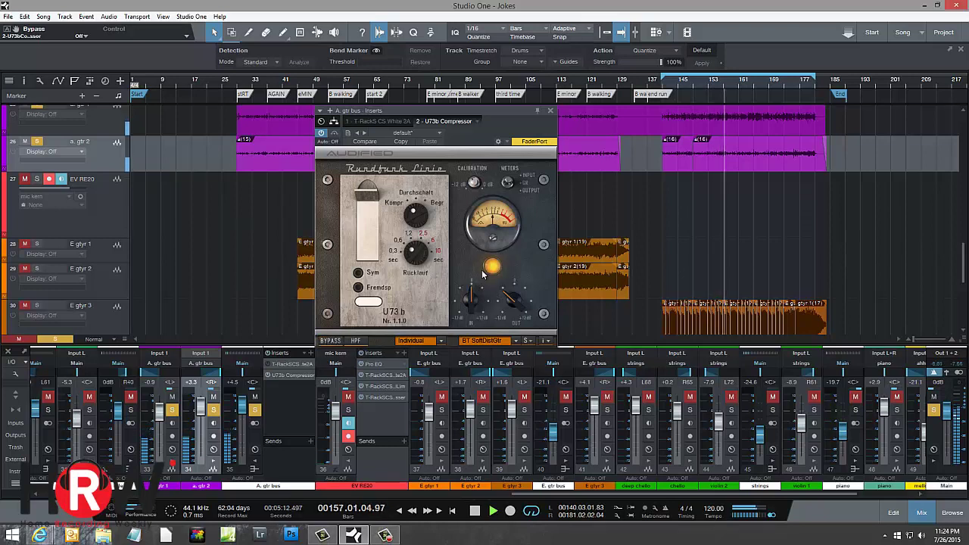
key("s")
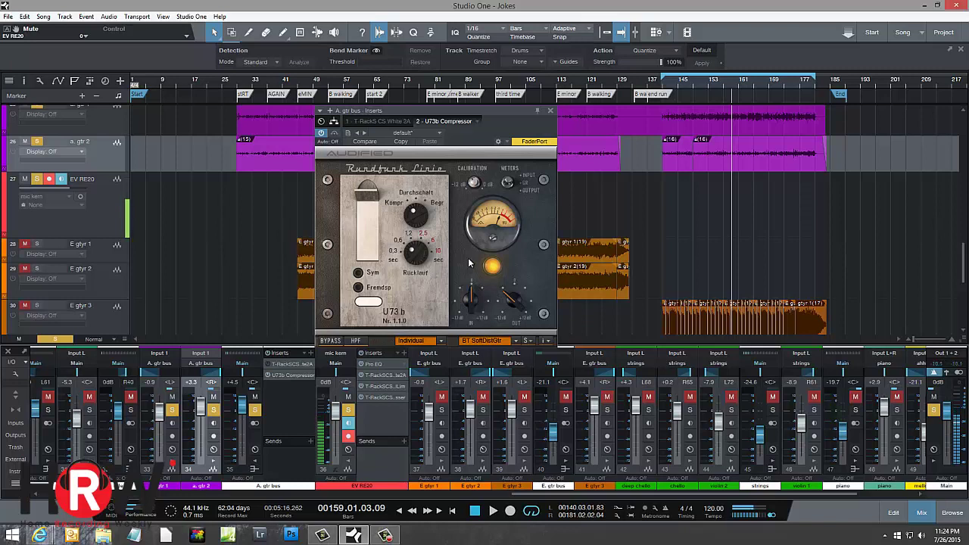
left_click(663, 85)
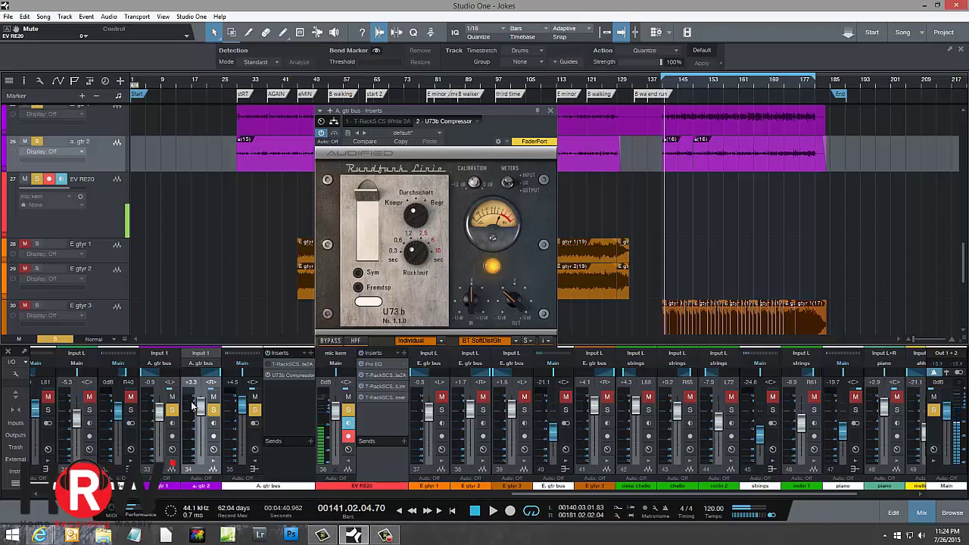
Step: Examine the Pro EQ insert on the a. gtr 2 channel and reopen the U73b compressor on the A. gtr bus
left_click(174, 463)
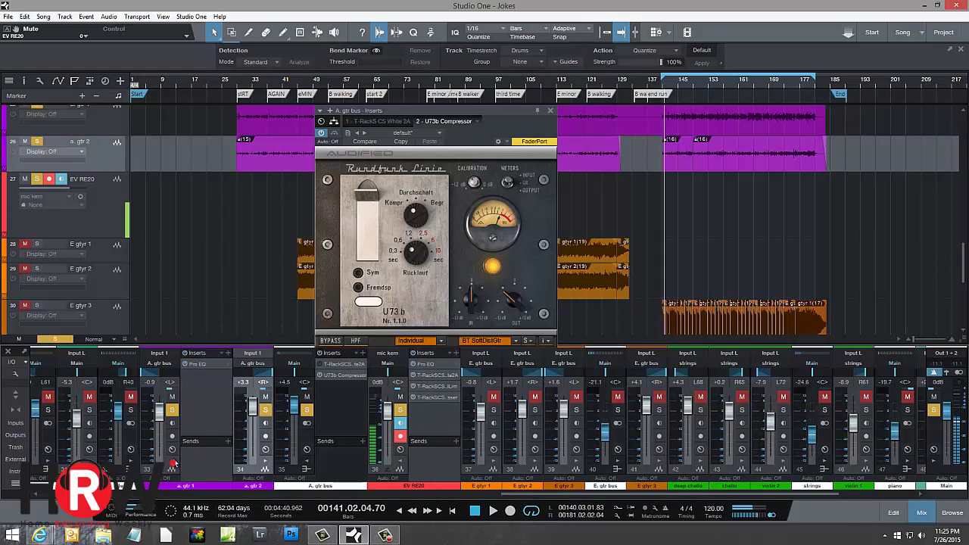
left_click(174, 463)
left_click(214, 465)
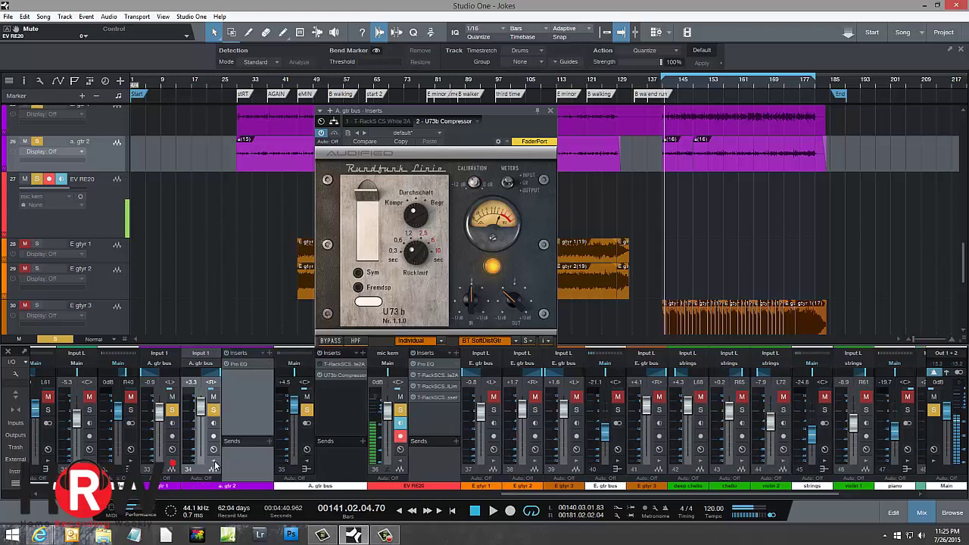
left_click(240, 365)
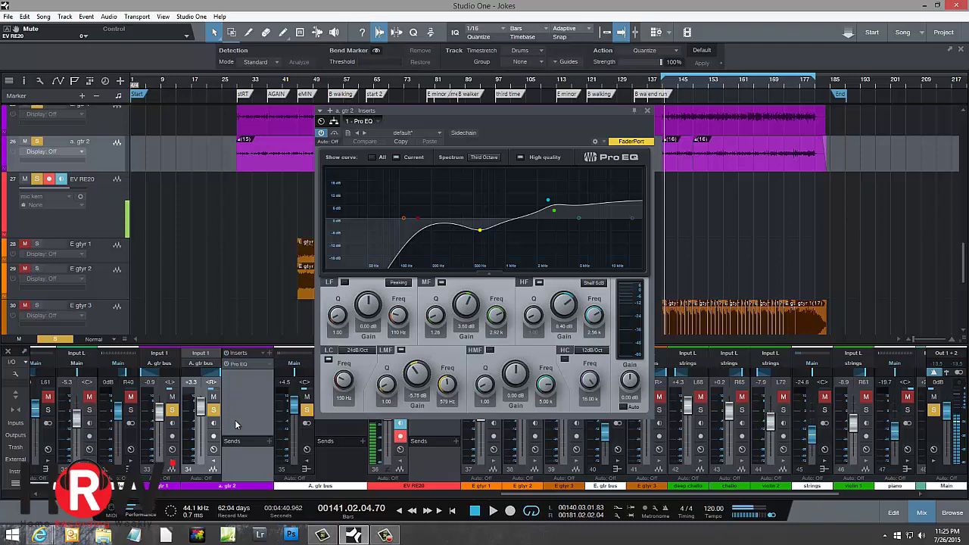
left_click(219, 460)
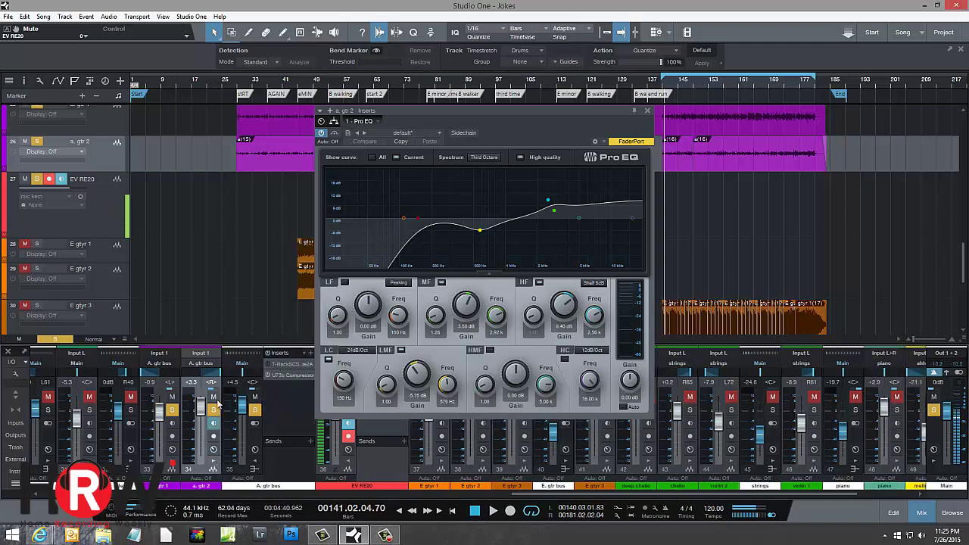
left_click(285, 374)
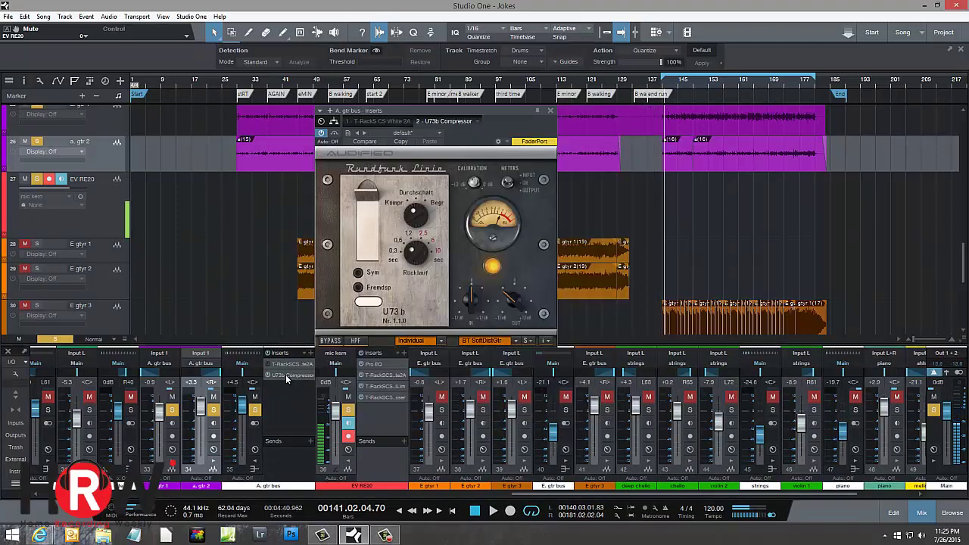
Step: Check the insert lists of the a. gtr 1 and a. gtr 2 channels and collapse them again
left_click(213, 464)
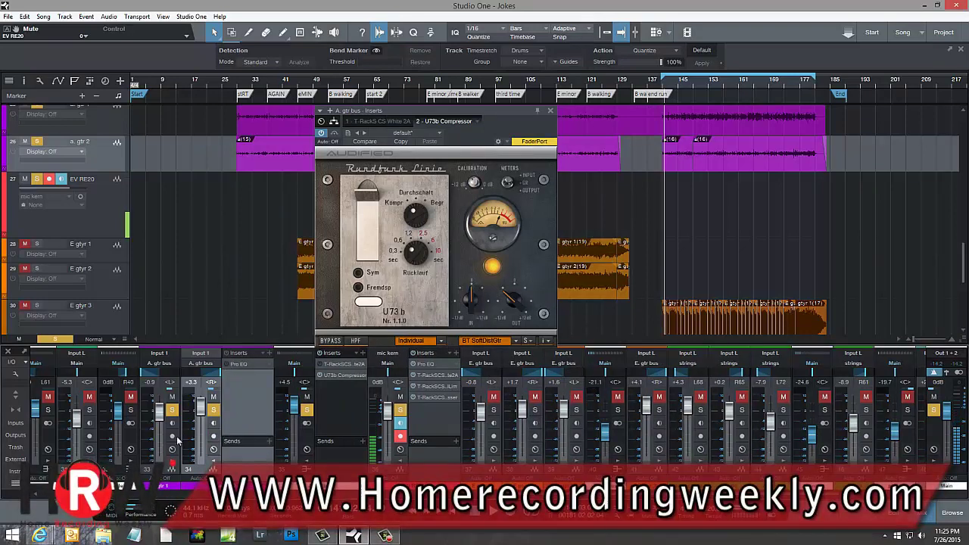
left_click(173, 463)
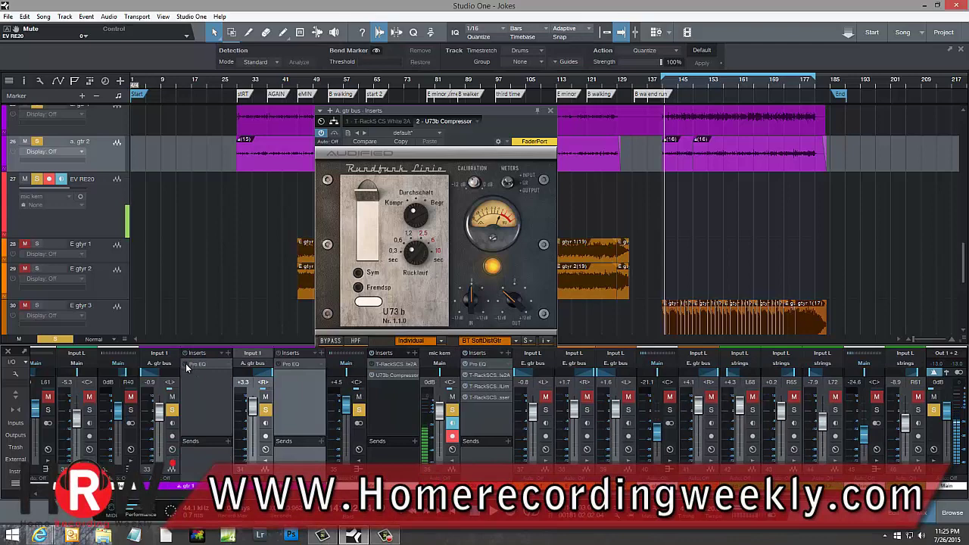
left_click(173, 463)
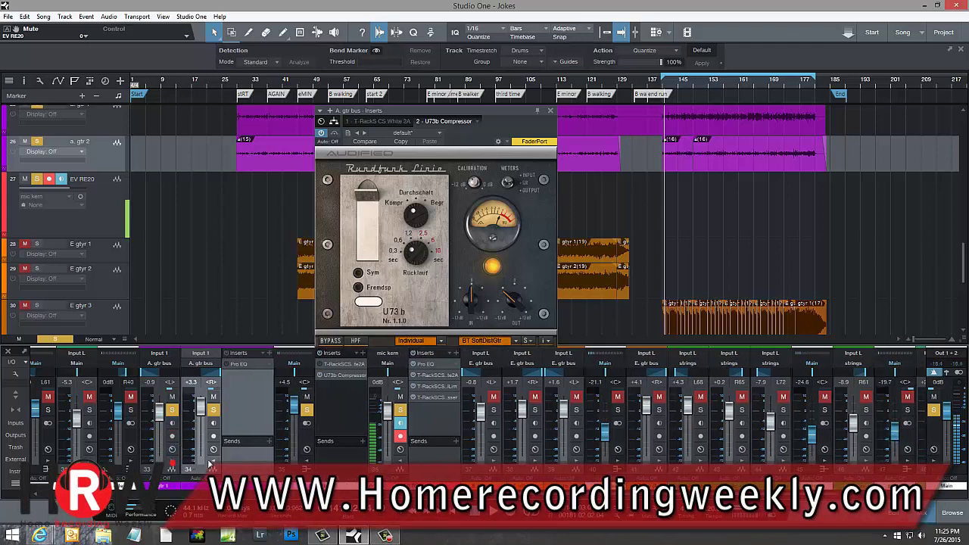
left_click(212, 463)
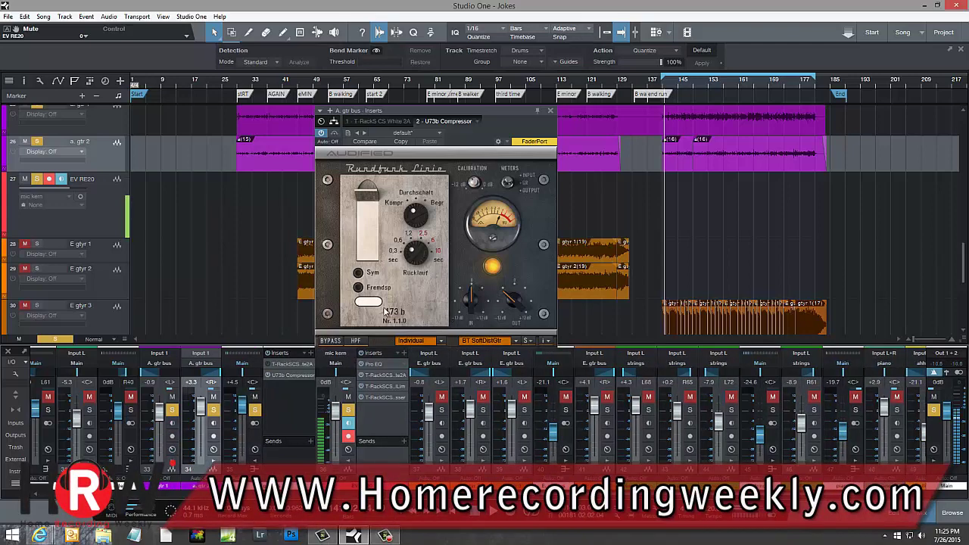
Step: Compare the guitars with the U73b bypassed and engaged while the EV RE20 channel is muted, and unmute the channel
left_click(330, 346)
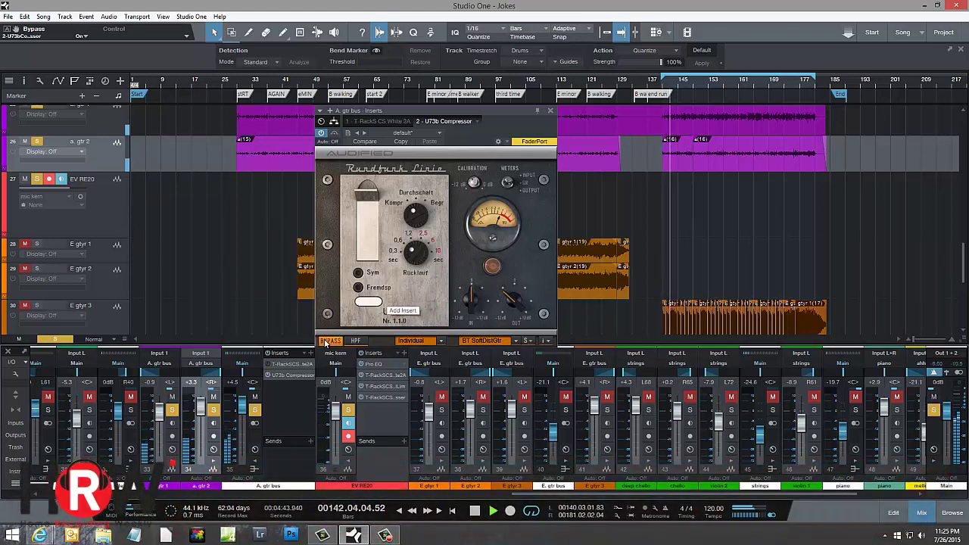
left_click(346, 396)
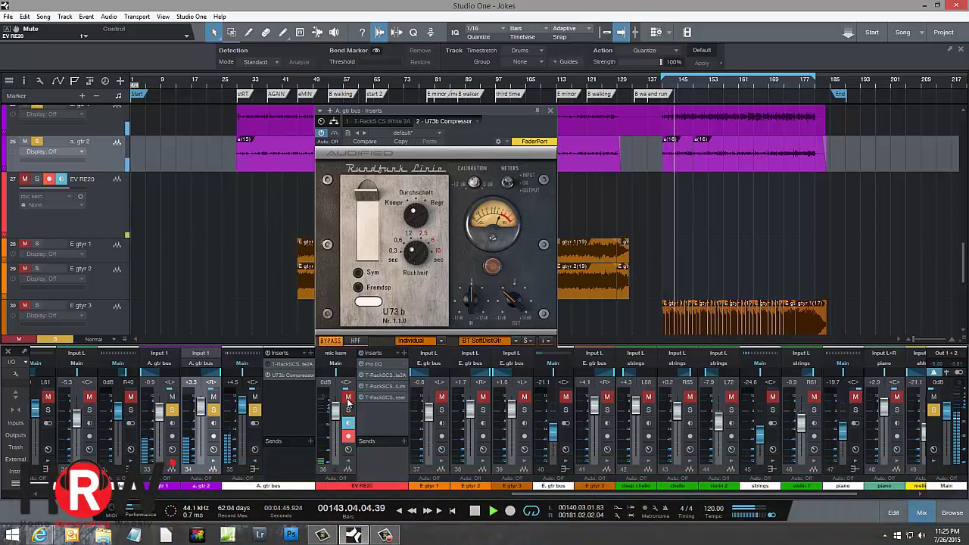
left_click(333, 341)
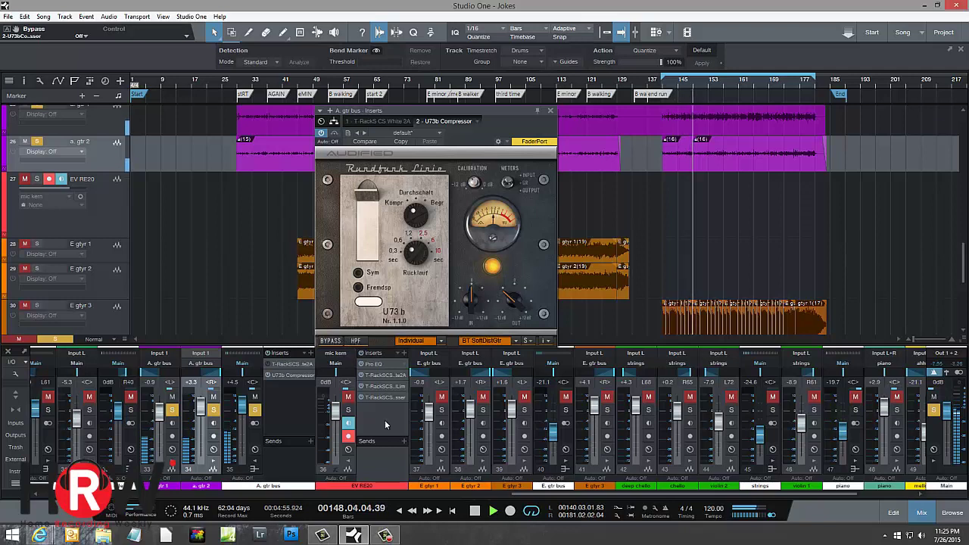
left_click(347, 397)
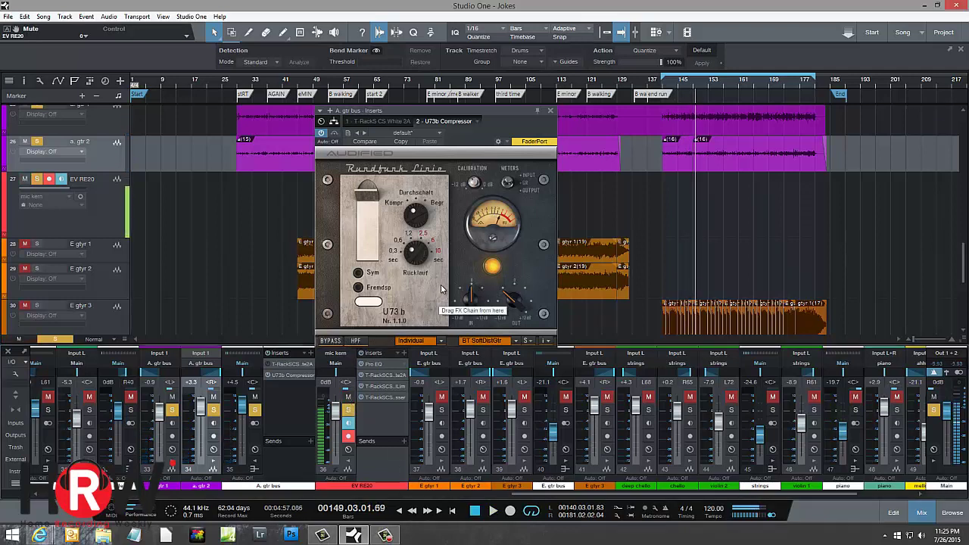
Step: Turn on the U73b's high-pass filter, bypass the compressor, and start playback with the EV RE20 channel muted
left_click(356, 340)
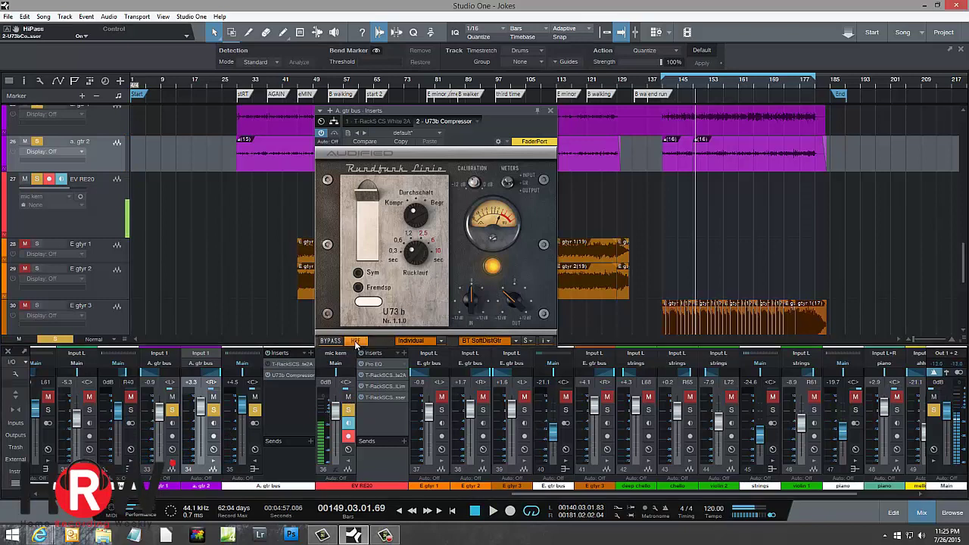
left_click(338, 342)
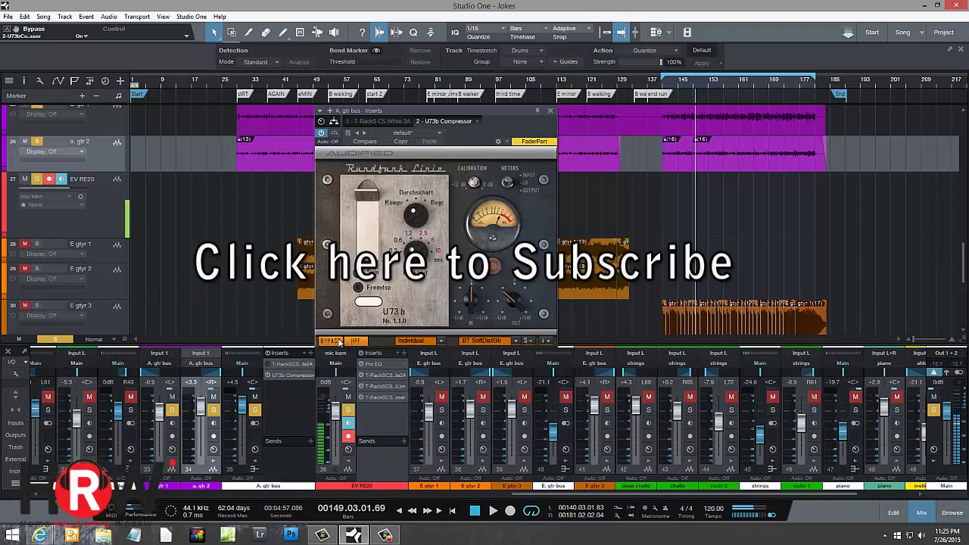
left_click(493, 511)
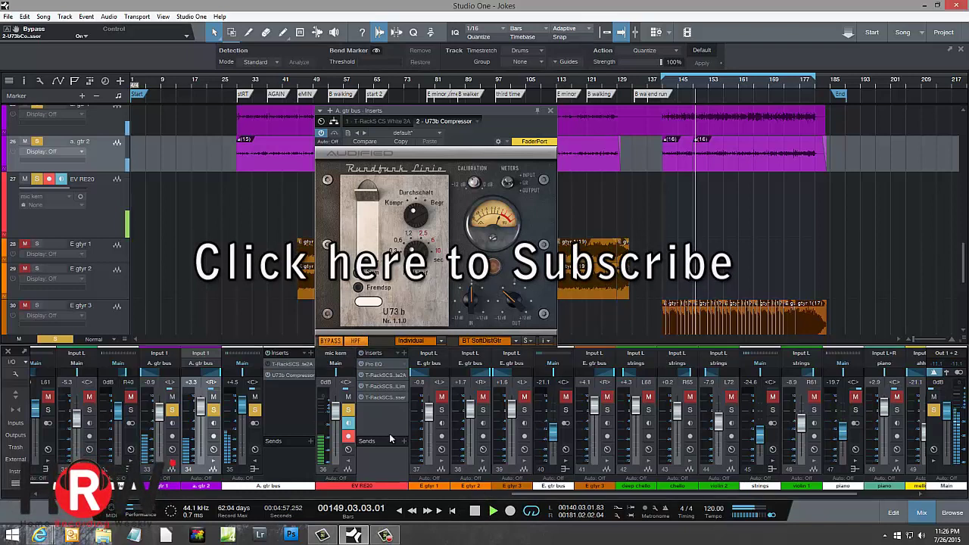
left_click(348, 409)
left_click(348, 397)
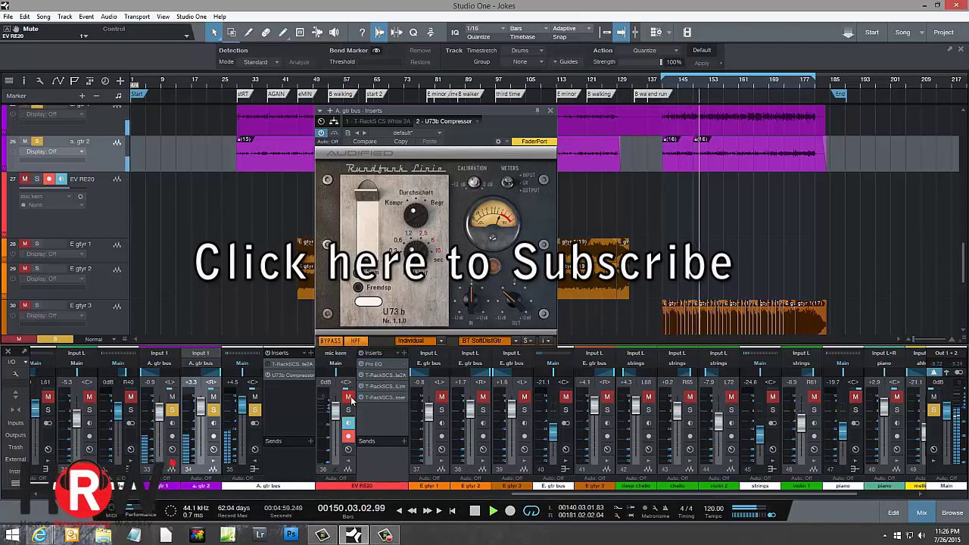
Step: Engage the compressor and set its sidechain mode to Left+Right
left_click(331, 340)
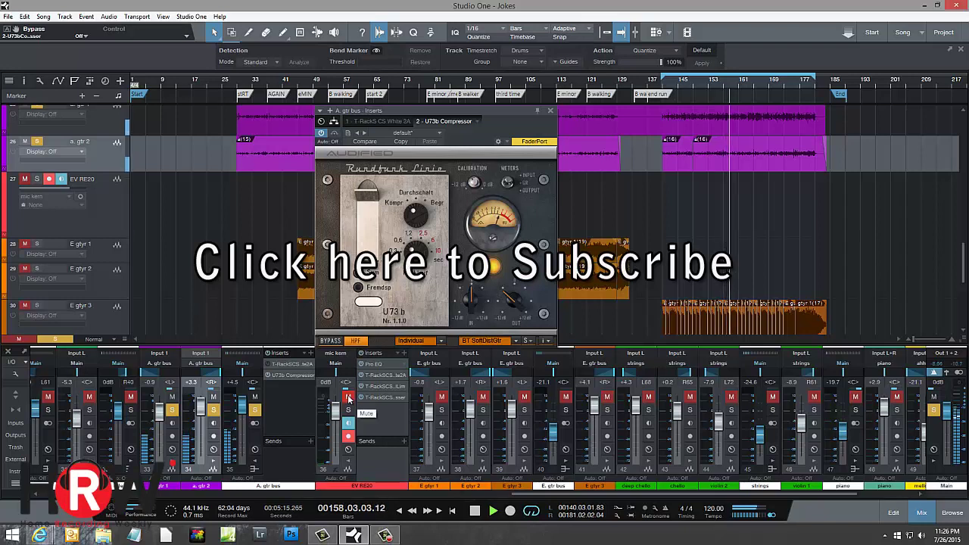
left_click(416, 342)
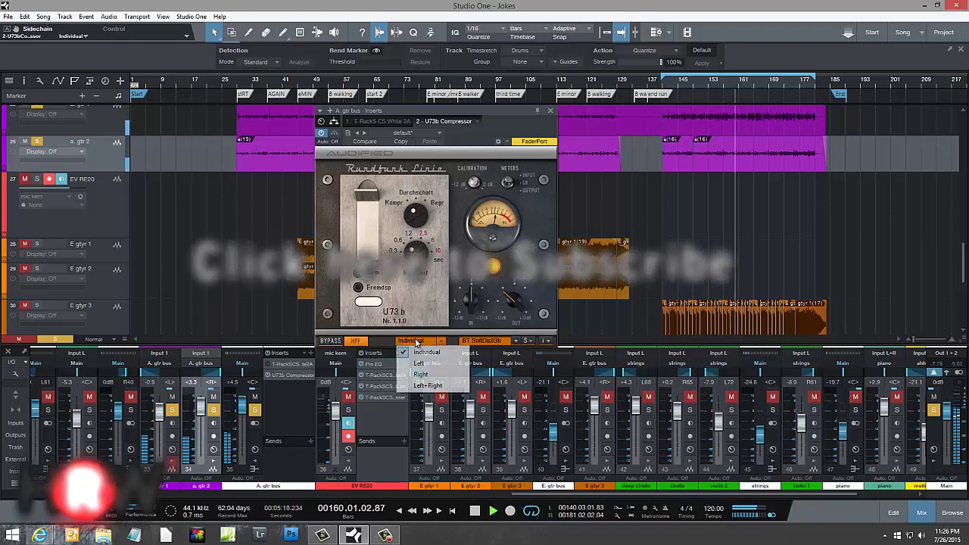
left_click(427, 386)
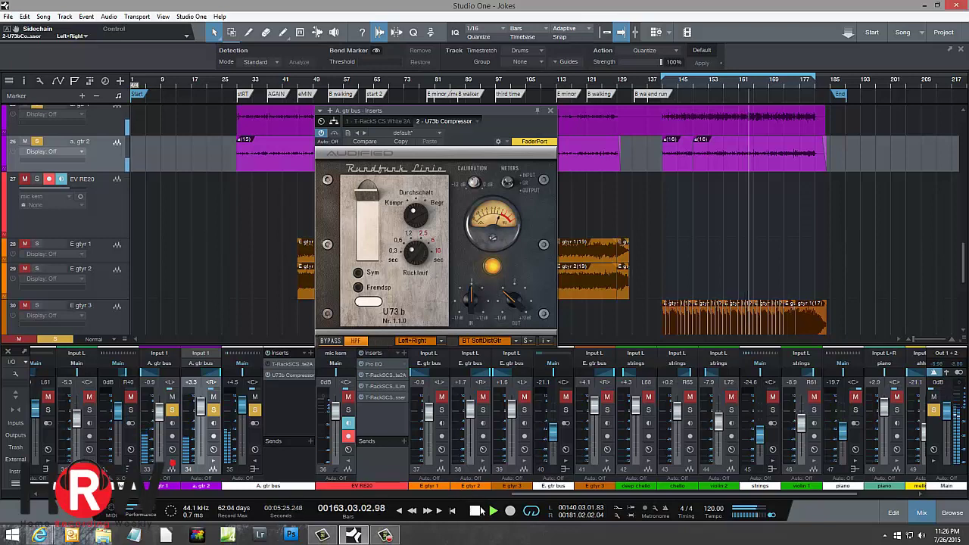
Step: Compare the Left+Right sidechain setting against bypass, unmute the EV RE20 channel, and return the stopped playhead to bar 142
left_click(330, 341)
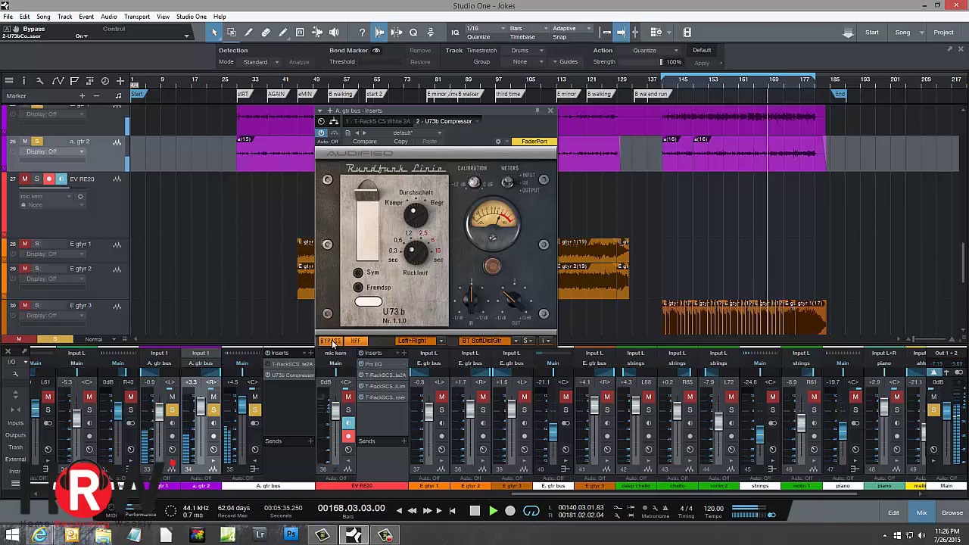
left_click(332, 341)
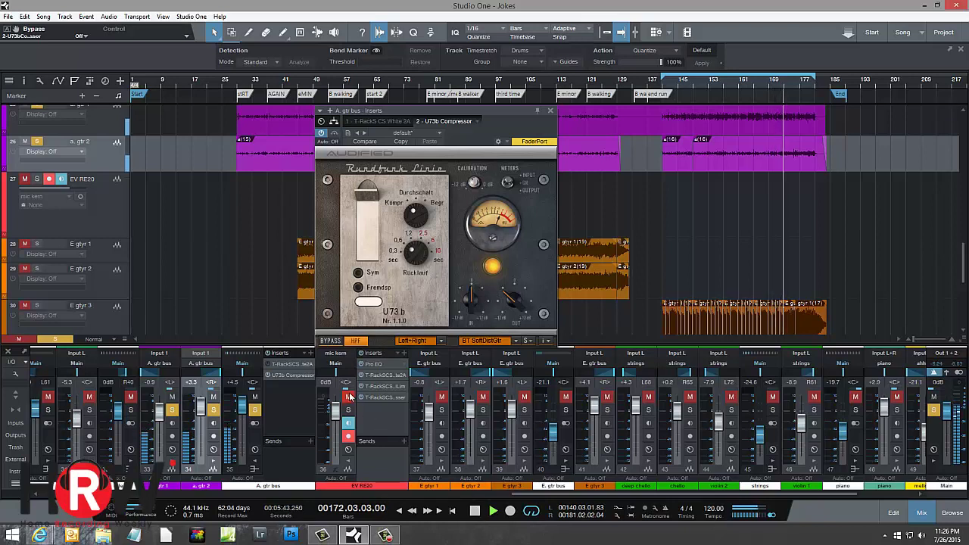
left_click(349, 397)
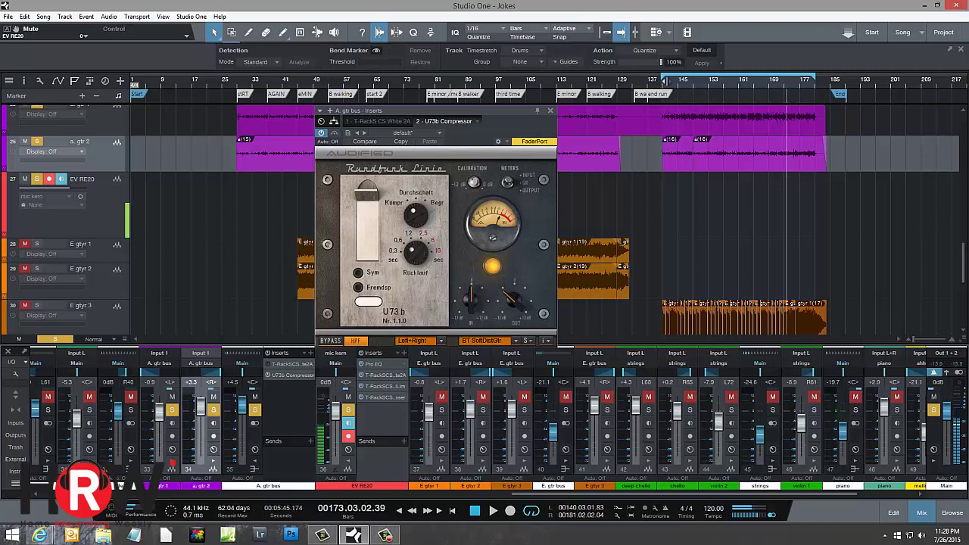
left_click(666, 85)
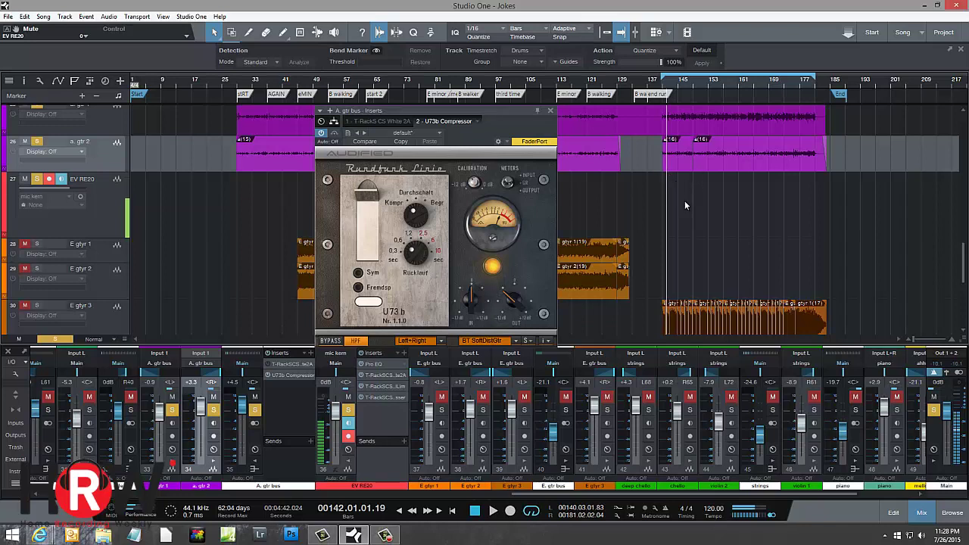